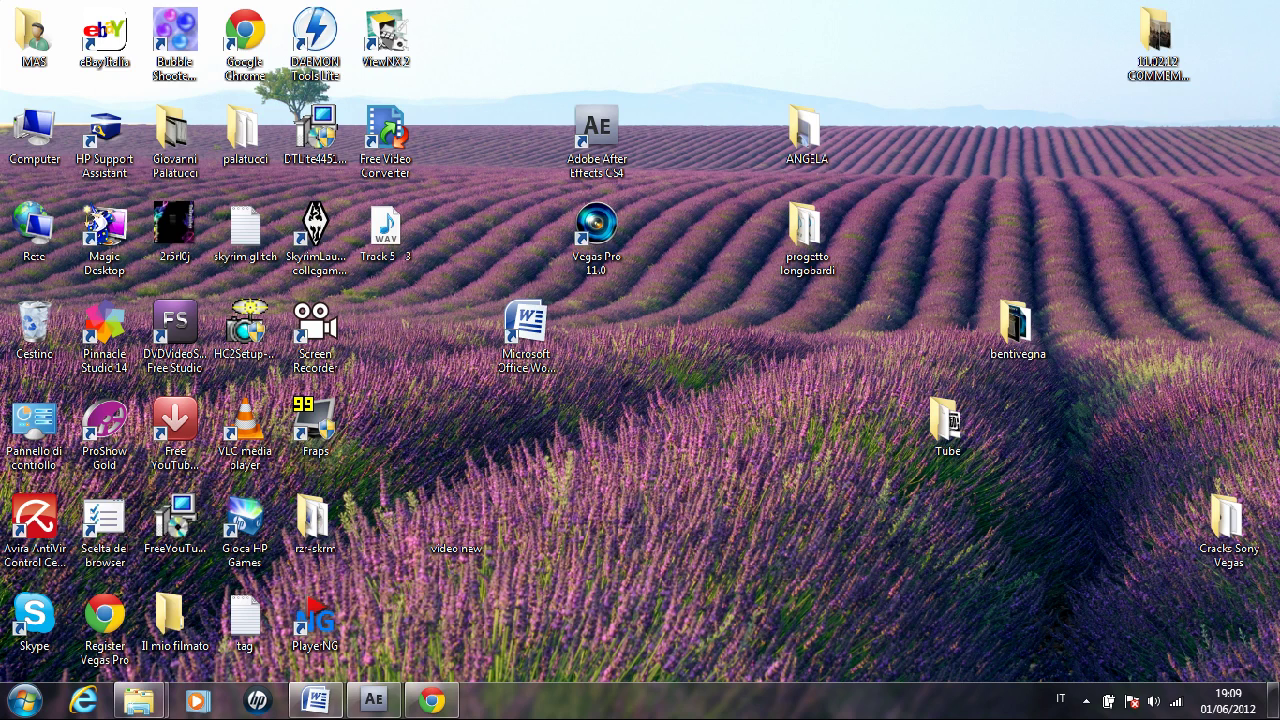
Restore the After Effects window and return composition 4 to 0:00:00:00.
left_click(362, 706)
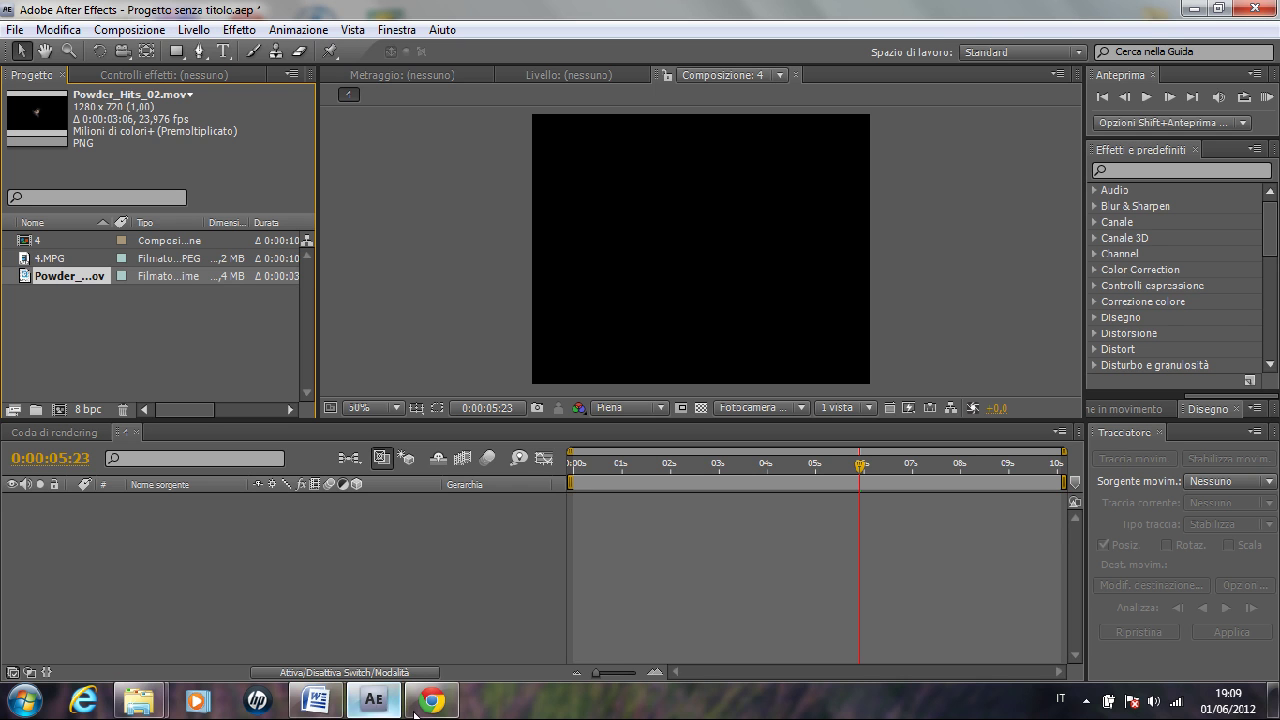
left_click_drag(862, 466, 568, 451)
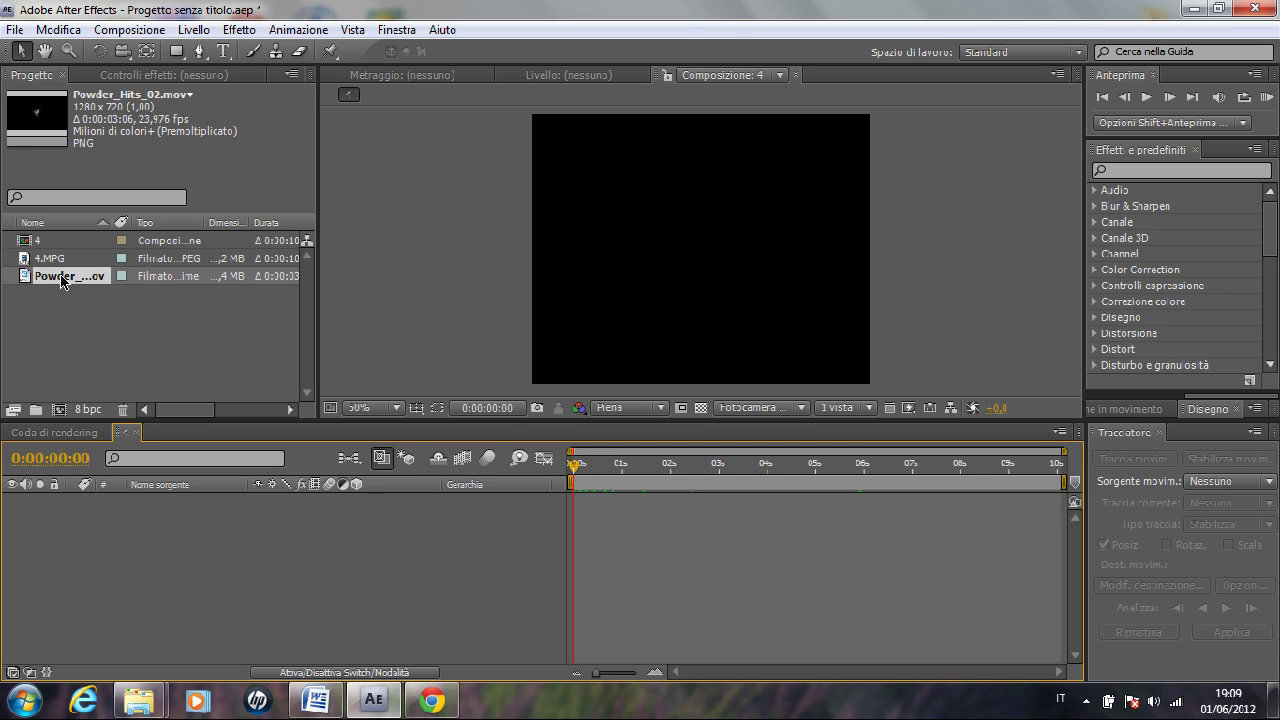
Add 4.MPG to composition 4, discarding the Powder_Hits_02.mov layer added by mistake.
left_click_drag(61, 281, 88, 527)
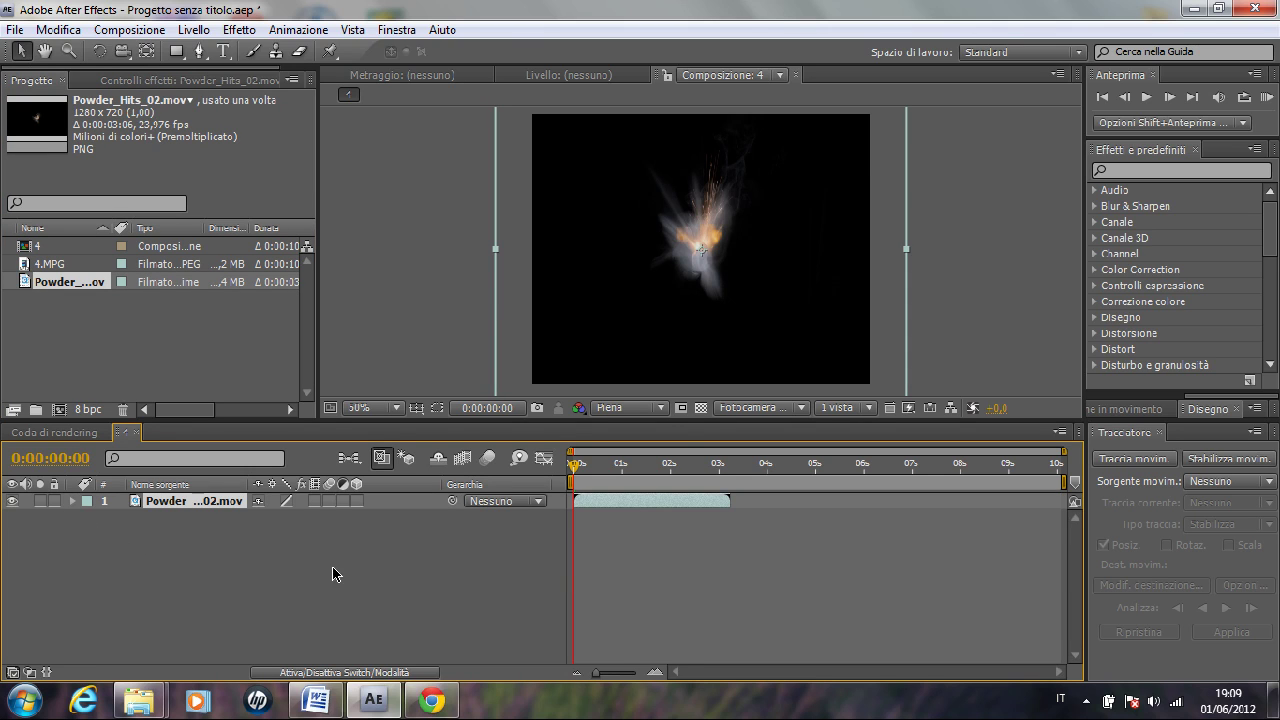
left_click(640, 493)
key("Delete")
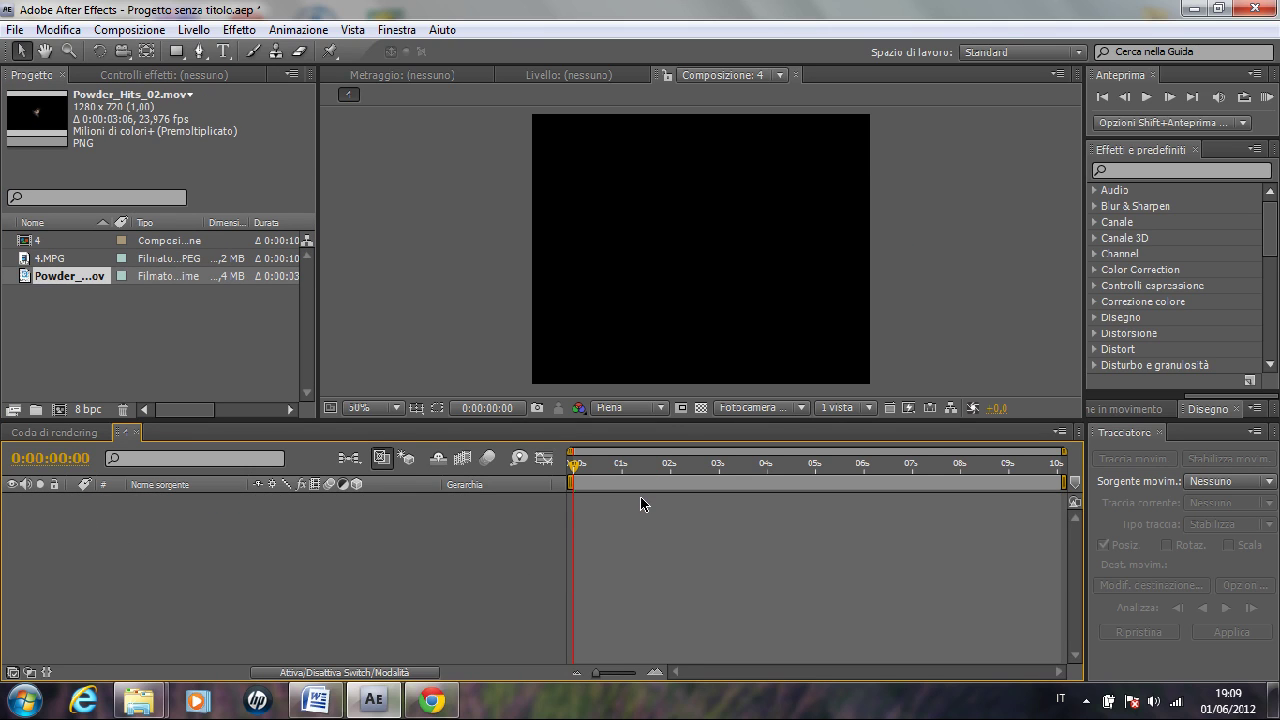
left_click_drag(42, 262, 161, 566)
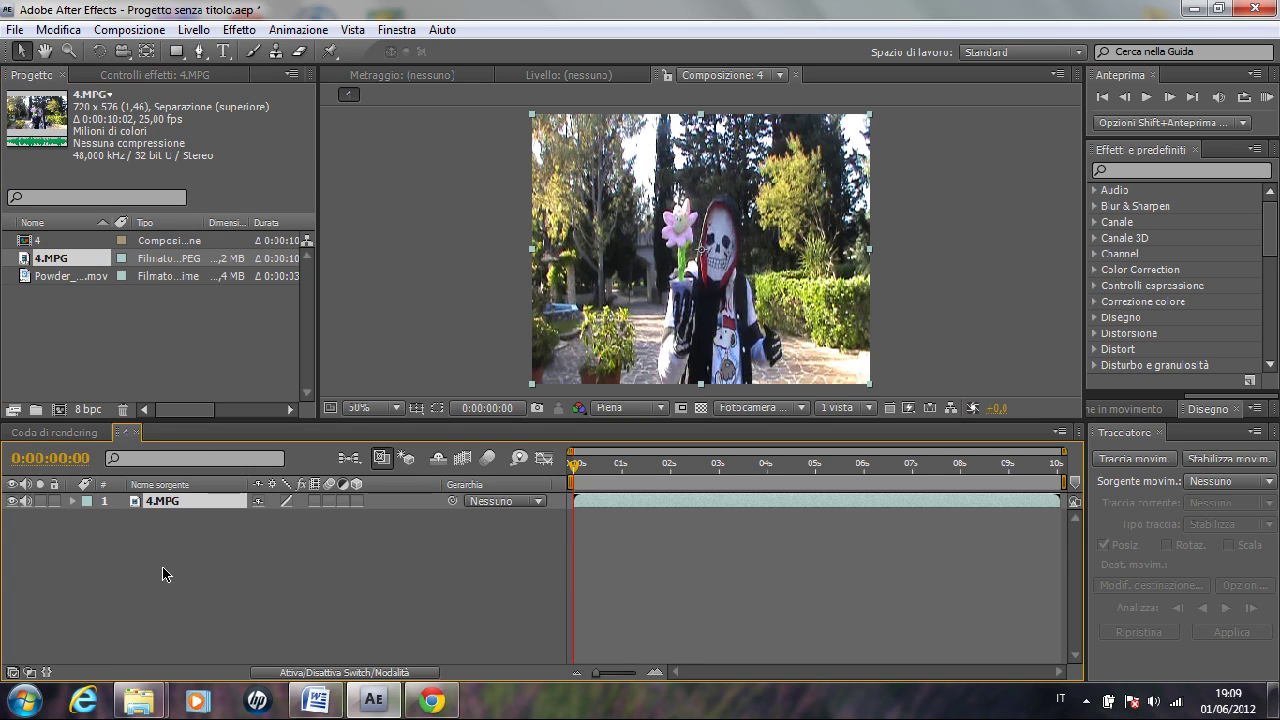
Scrub to about 5 s 13 f and duplicate the 4.MPG layer.
mouse_move(576, 469)
left_mouse_down()
mouse_move(970, 498)
mouse_move(620, 487)
mouse_move(810, 500)
left_mouse_up()
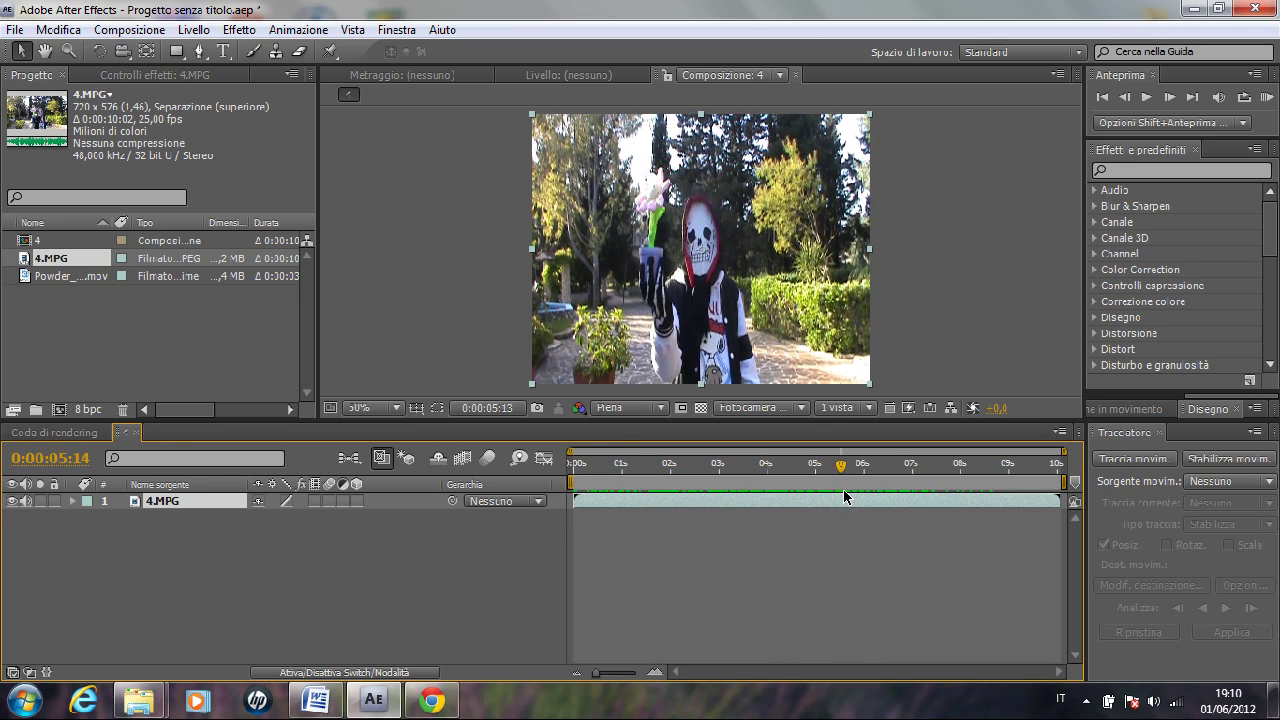
mouse_move(808, 494)
left_mouse_down()
mouse_move(998, 487)
mouse_move(916, 518)
mouse_move(897, 513)
mouse_move(898, 486)
left_mouse_up()
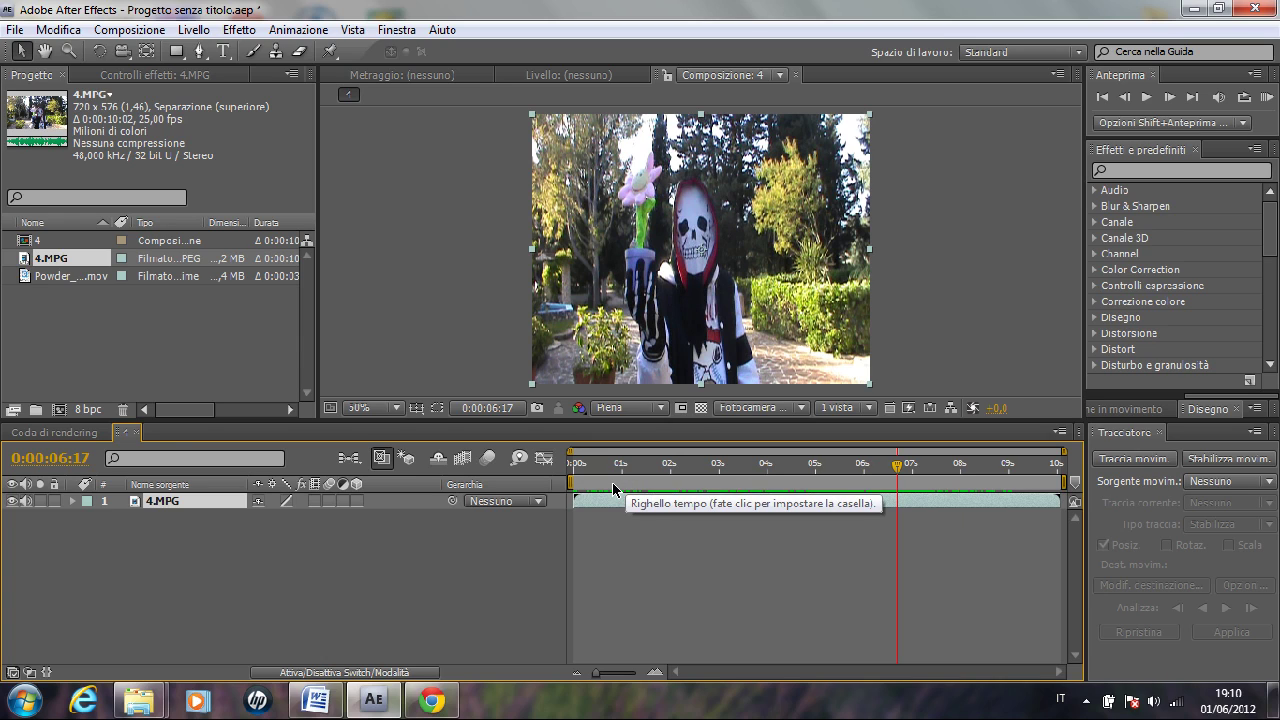
key("ctrl+d")
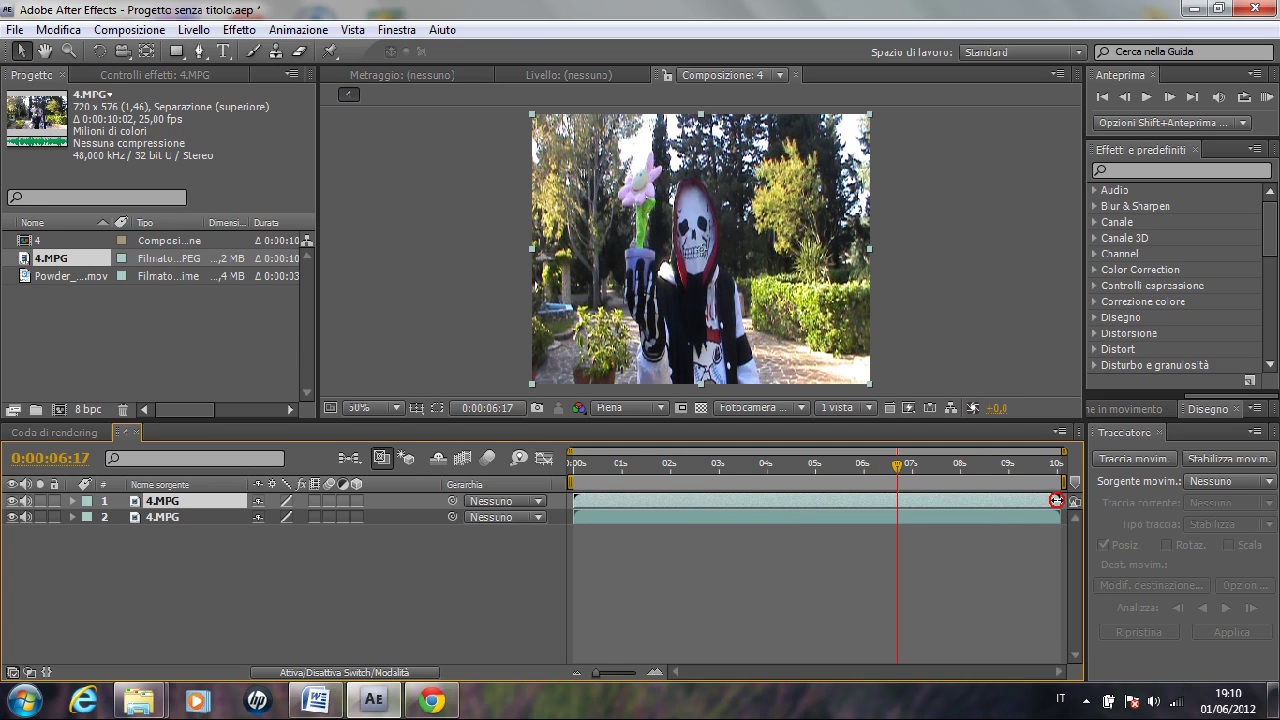
End the top copy at about 6 s 17 f and make the second copy start at that cut.
left_click_drag(1056, 500, 903, 500)
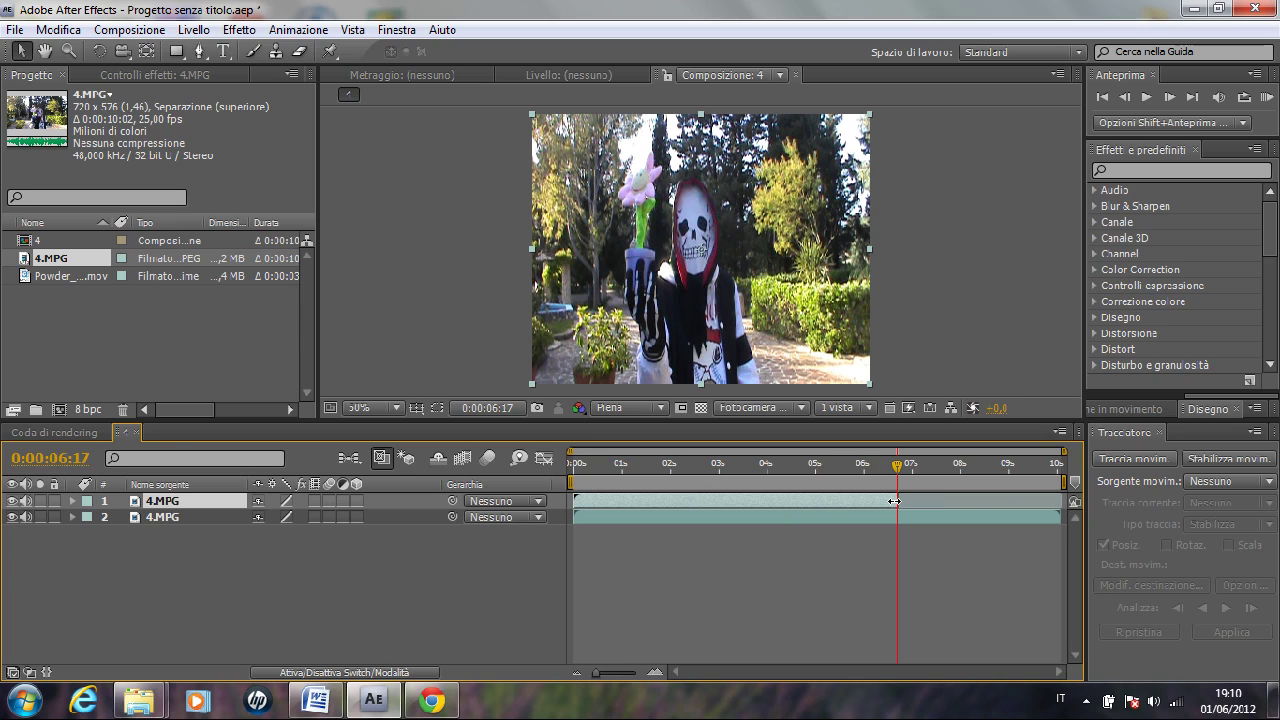
left_click(577, 517)
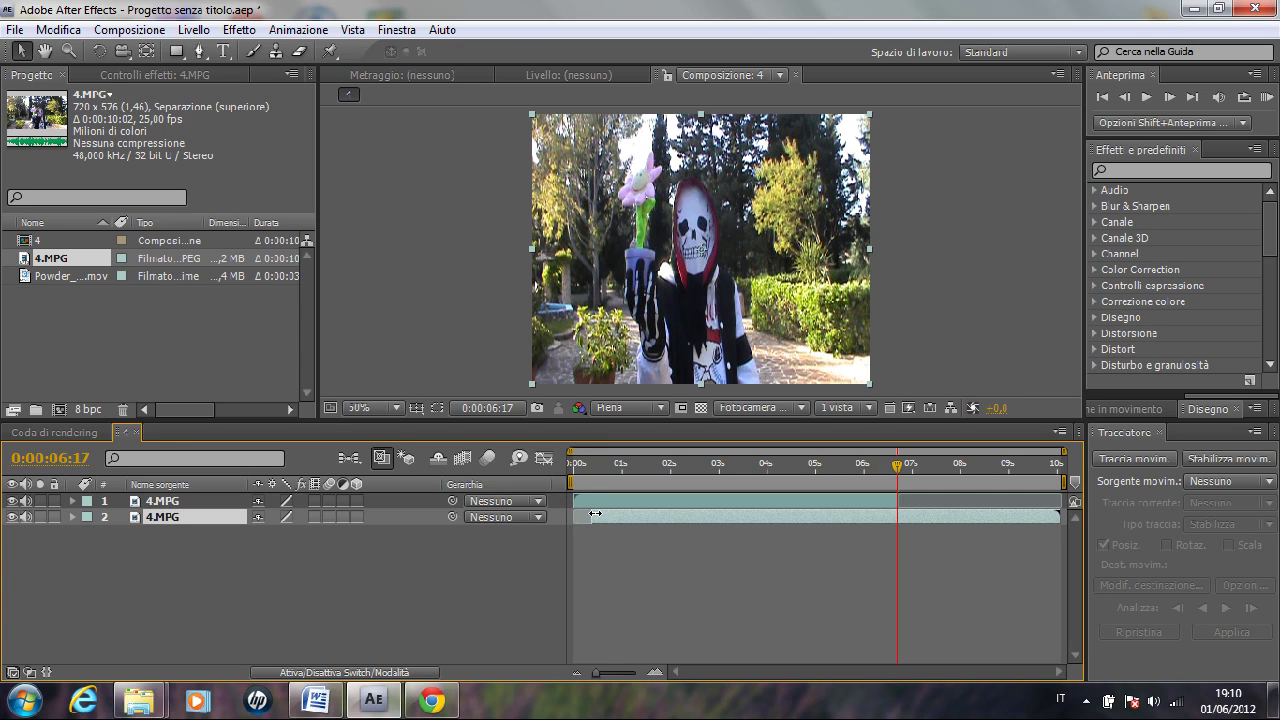
left_click_drag(595, 514, 899, 528)
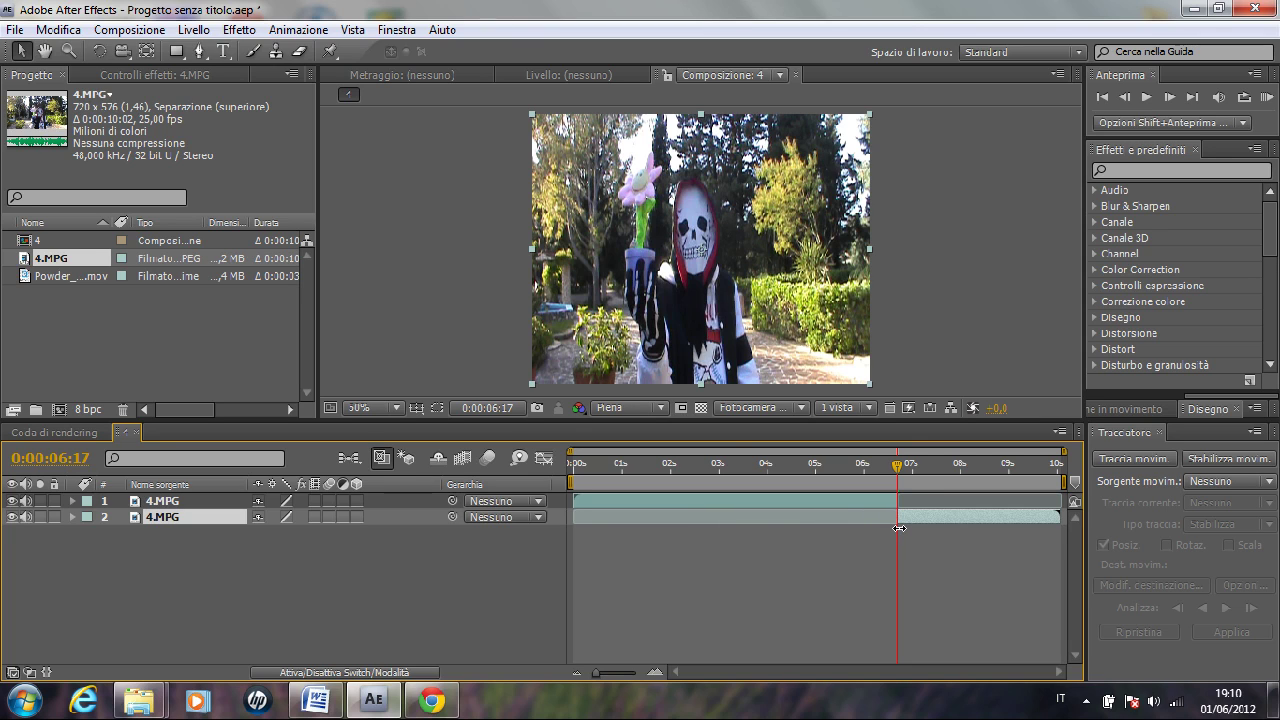
left_click(937, 484)
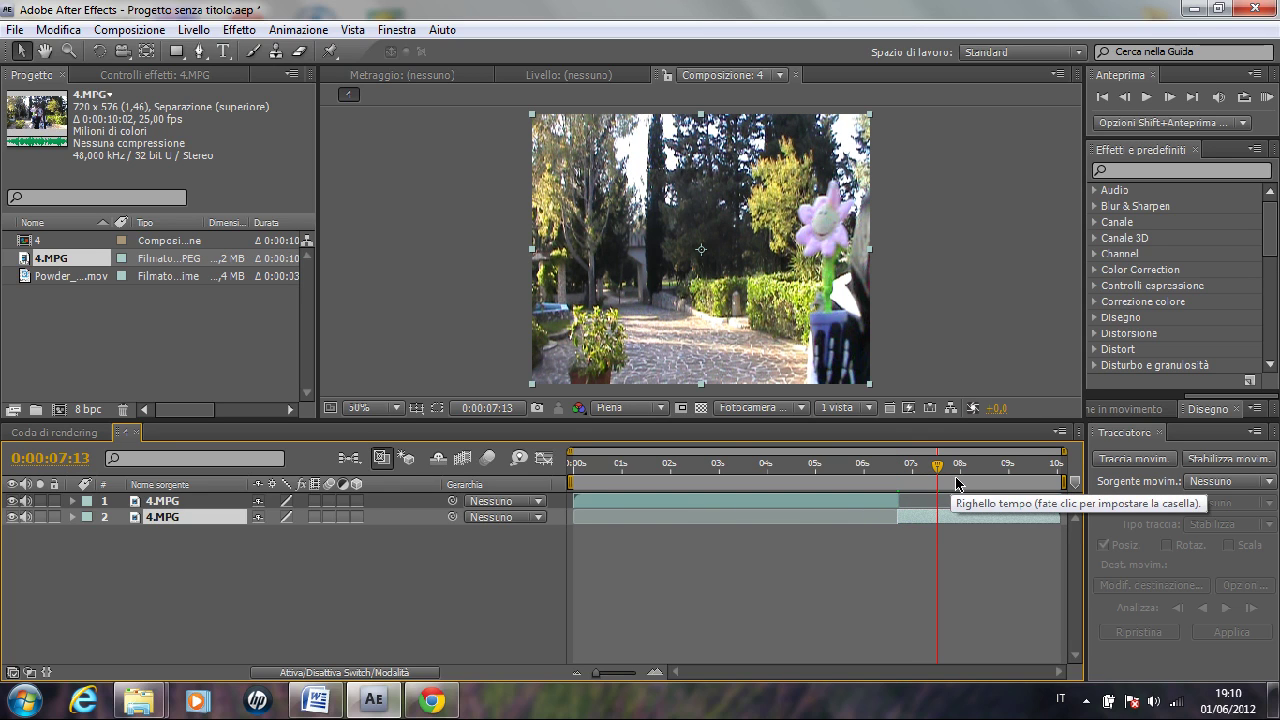
left_click(957, 484)
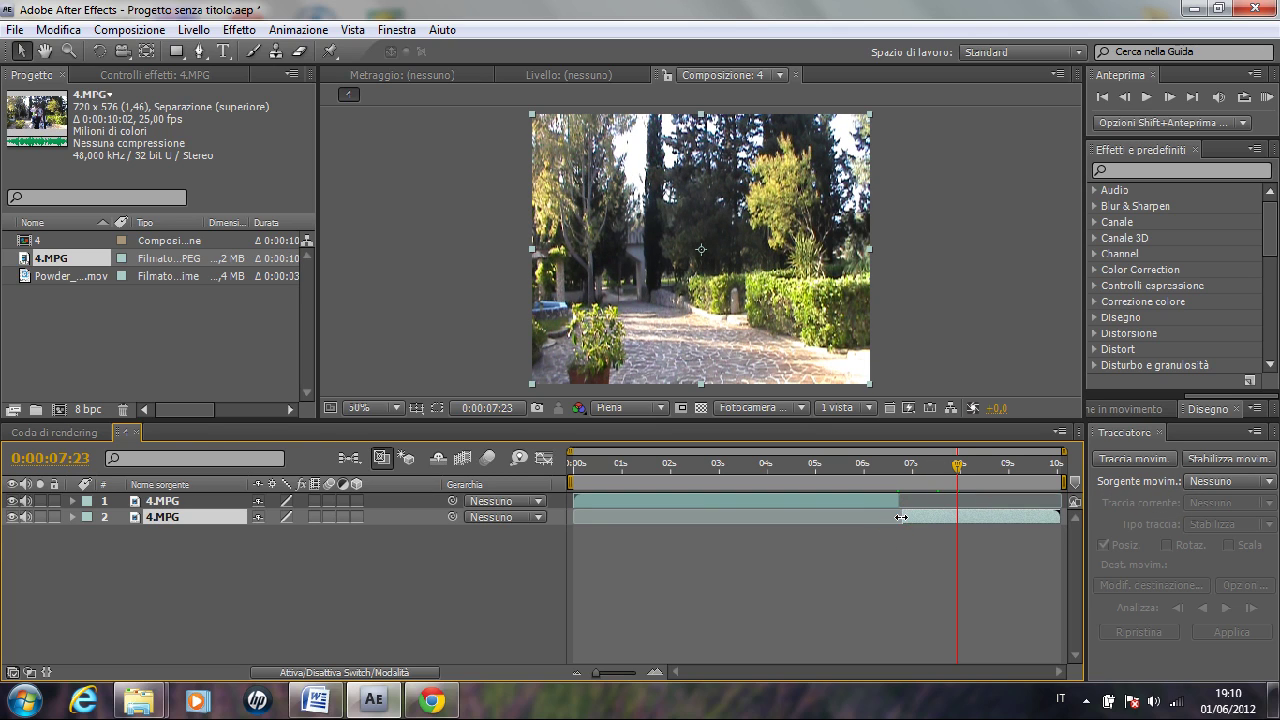
left_click_drag(901, 517, 932, 518)
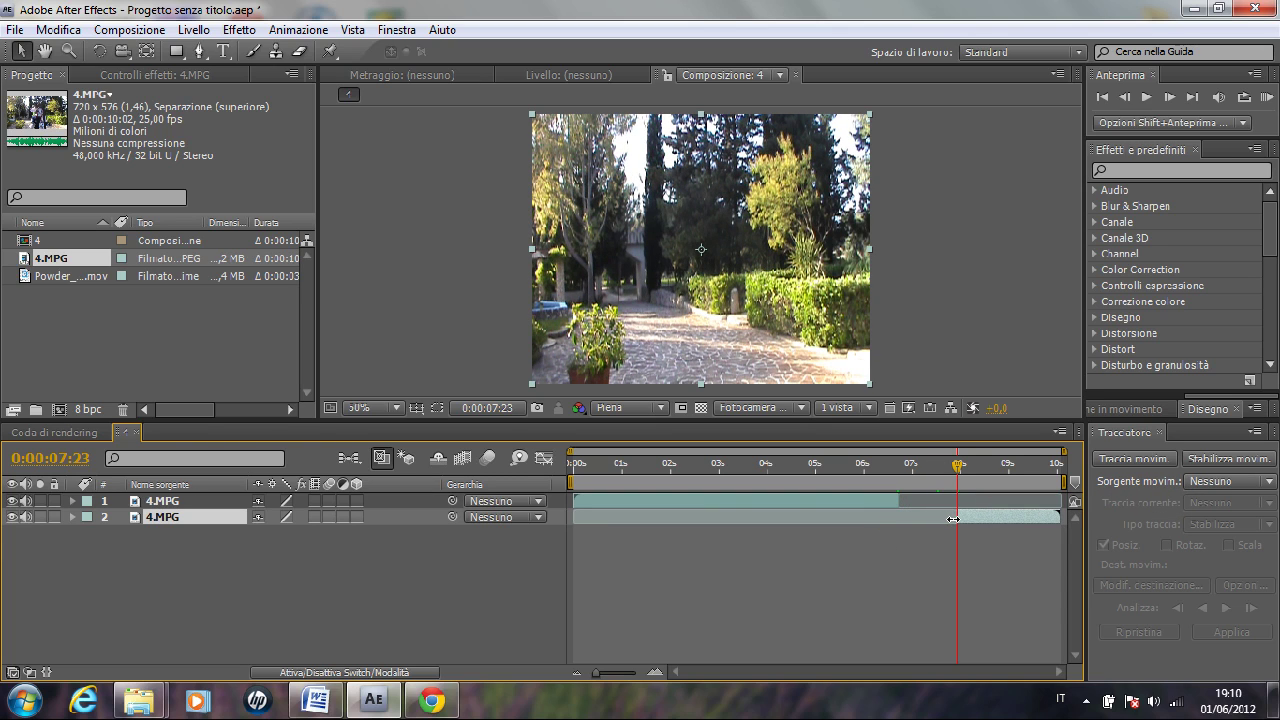
left_click_drag(983, 520, 926, 524)
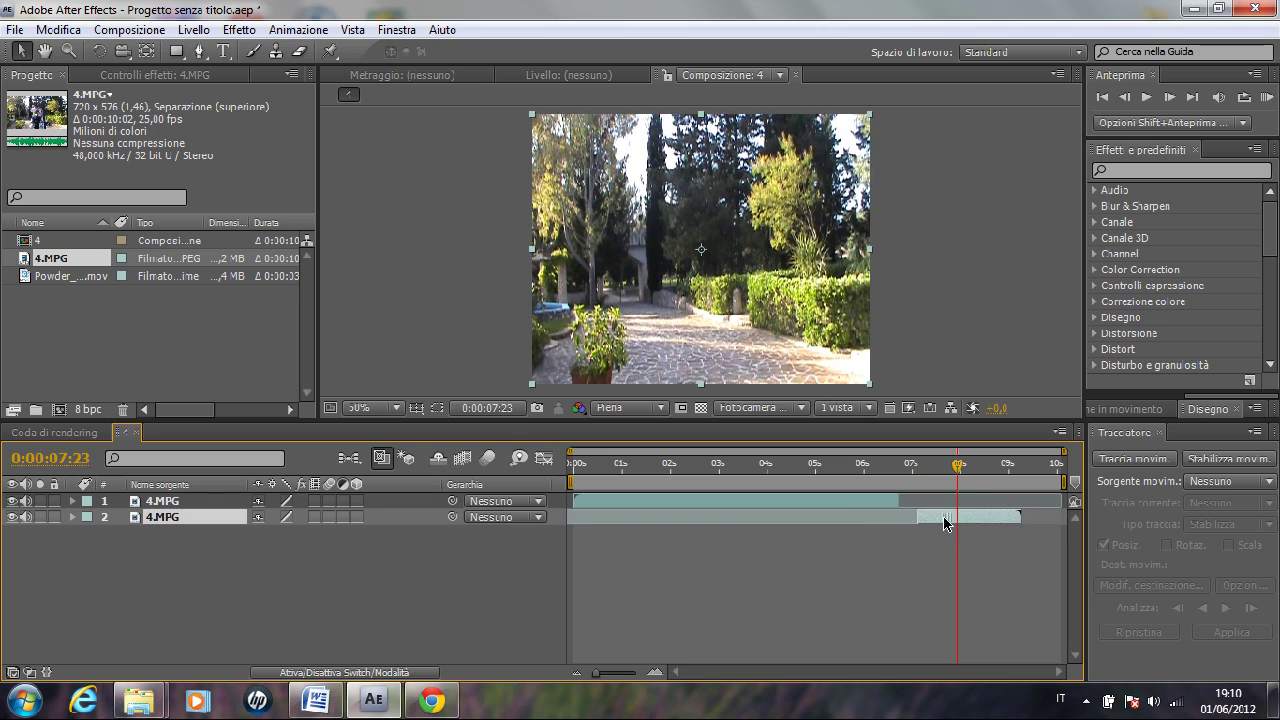
left_click(887, 529)
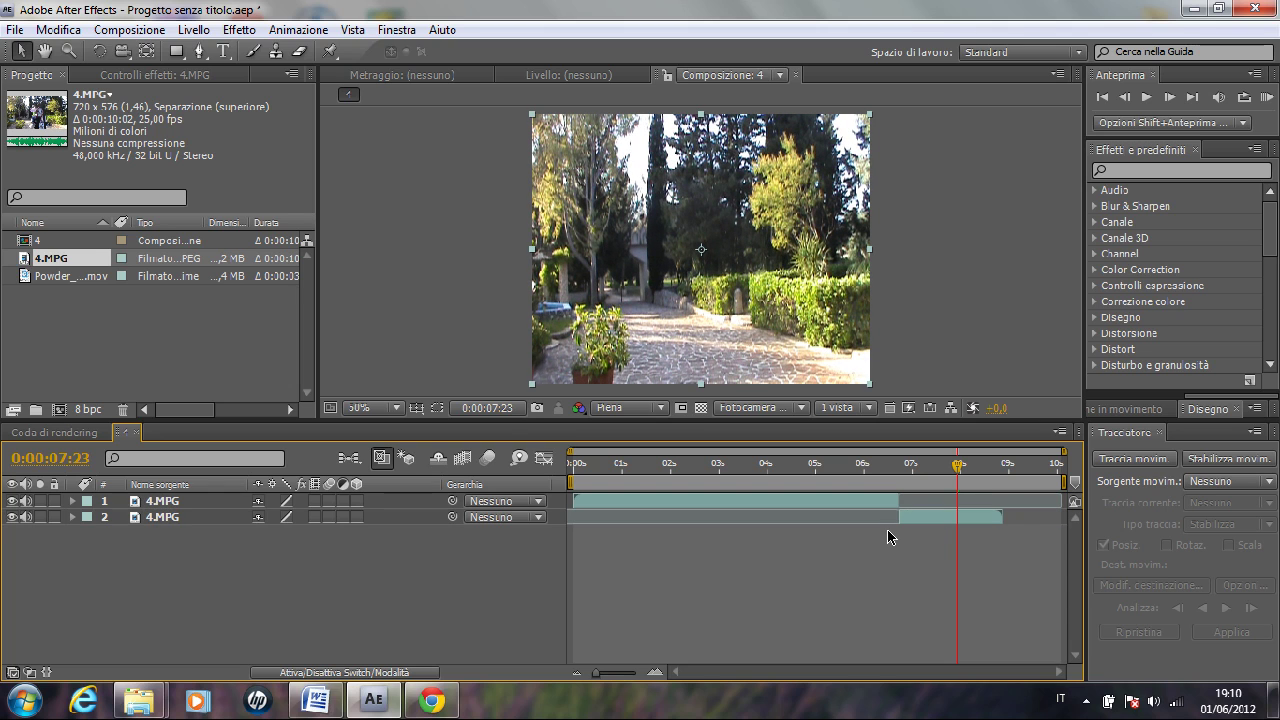
Play back the cut from just before it to check the vanish.
left_click(870, 467)
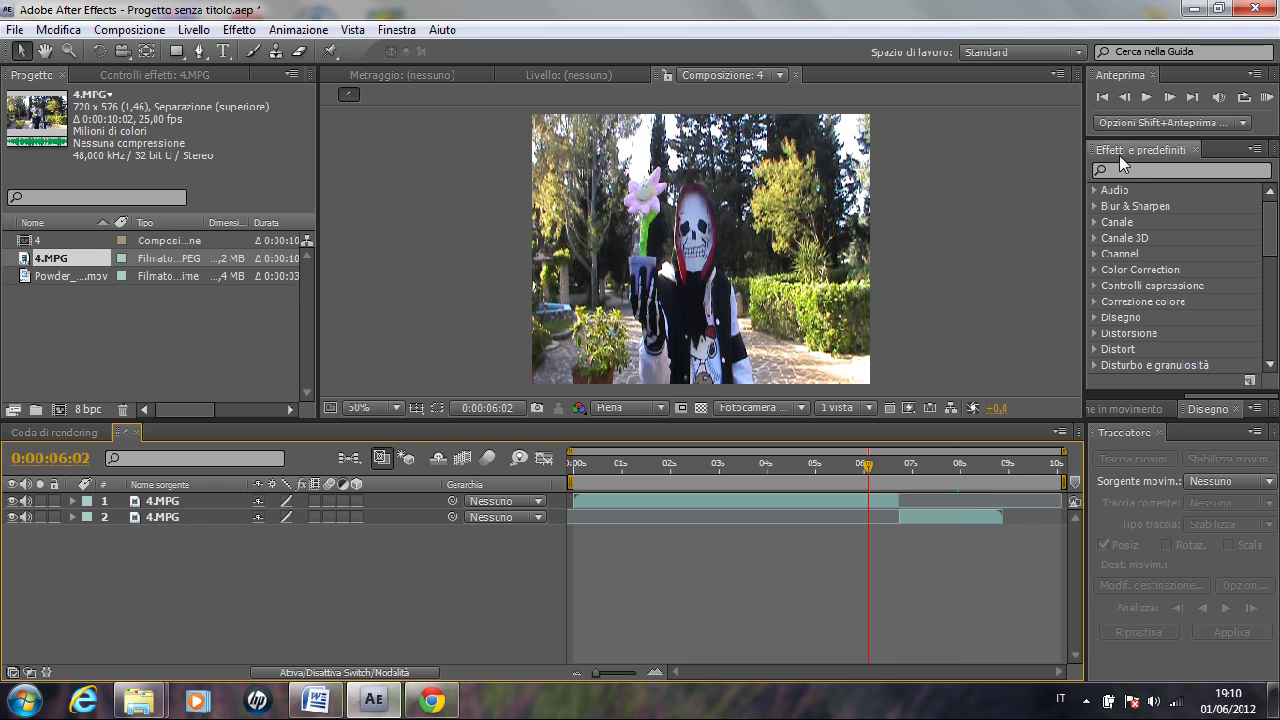
left_click(1141, 98)
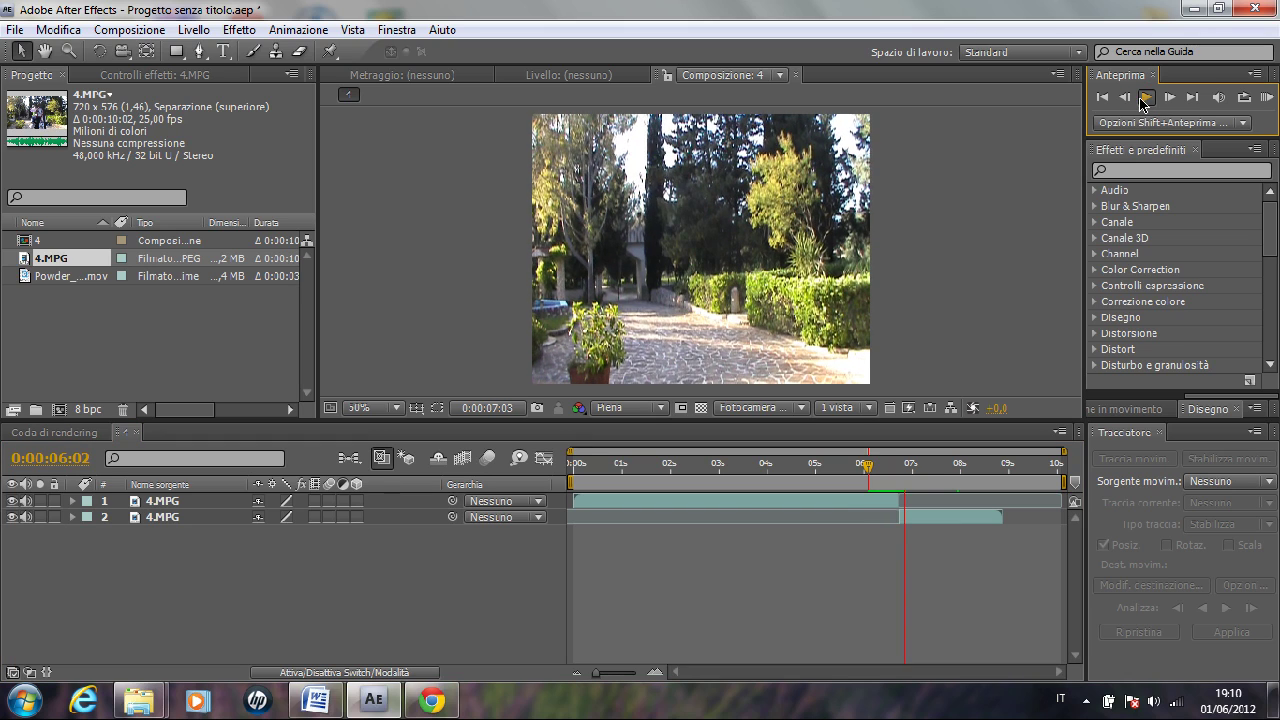
left_click(1143, 98)
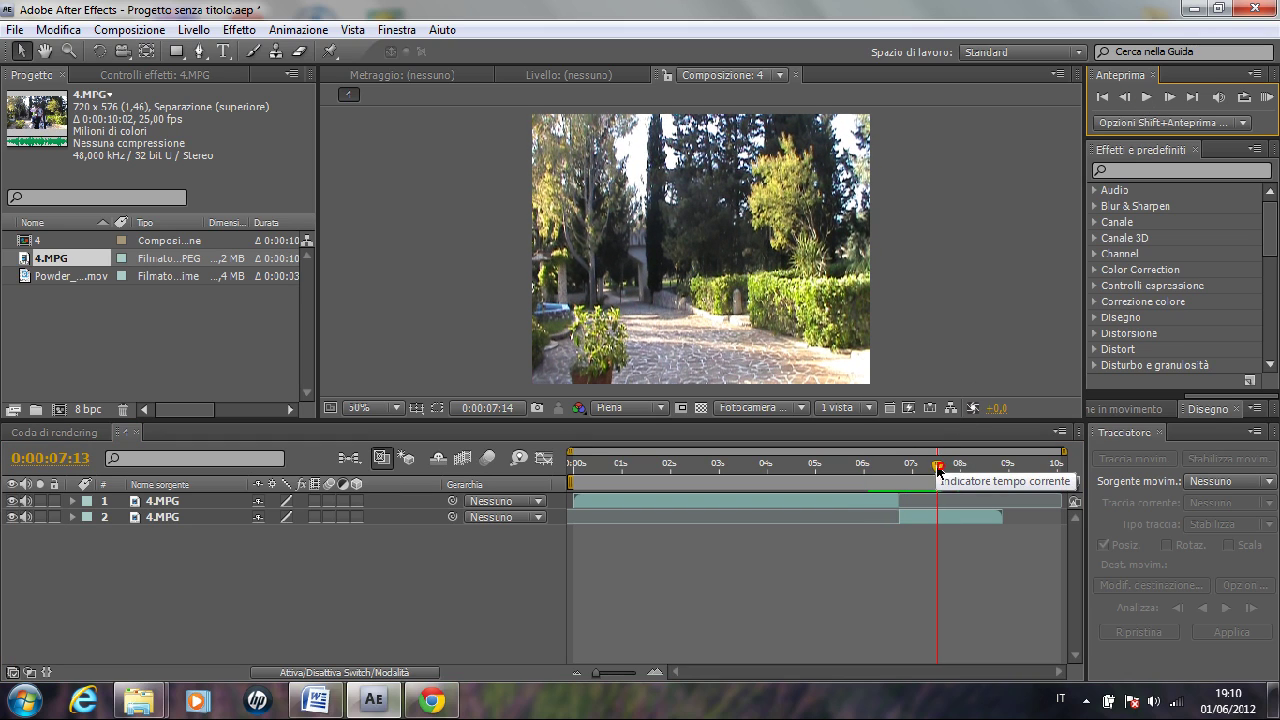
left_click_drag(938, 463, 879, 472)
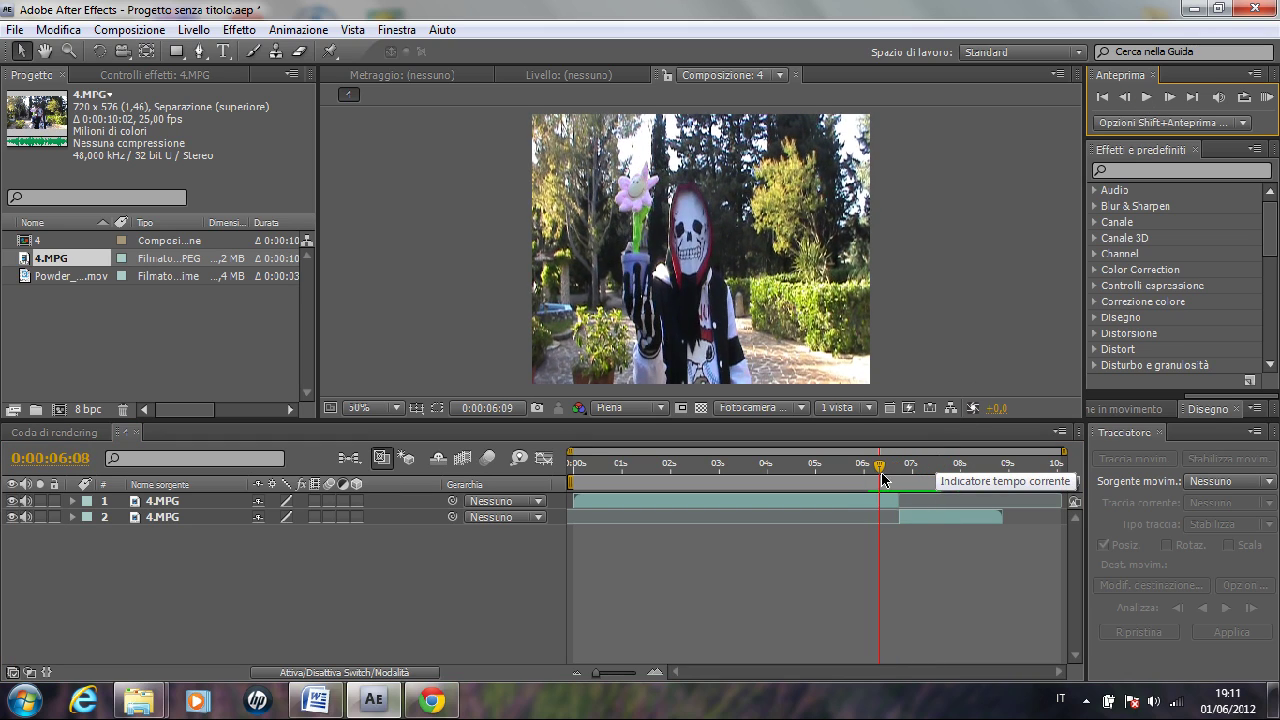
Place Powder_Hits_02.mov as the top layer, shifted to start at about 6 seconds.
left_click(44, 278)
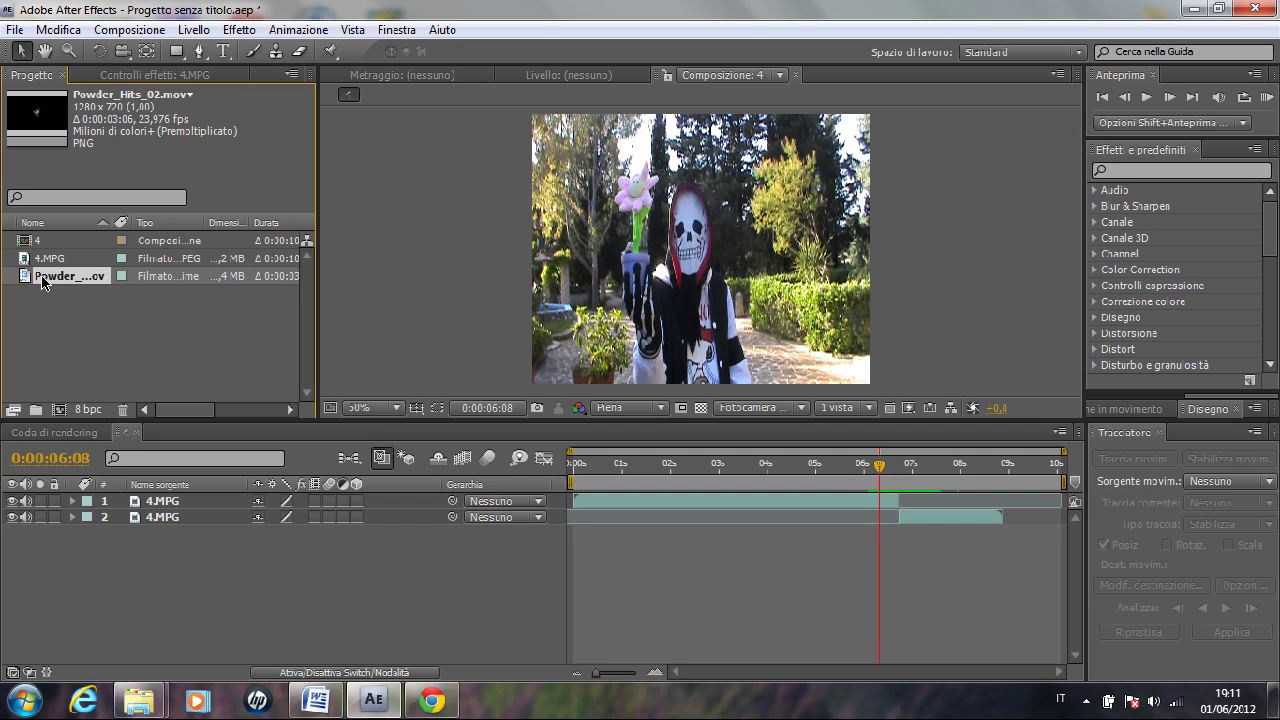
left_click_drag(62, 288, 216, 497)
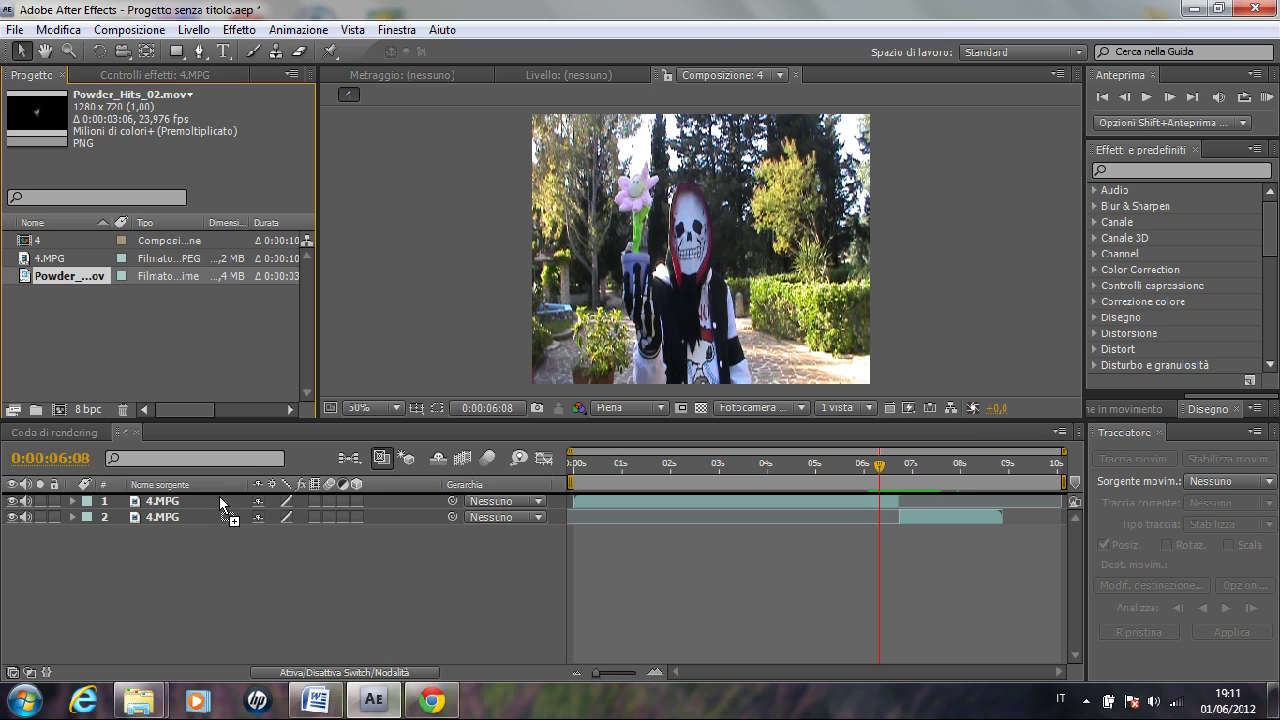
left_click_drag(215, 495, 219, 496)
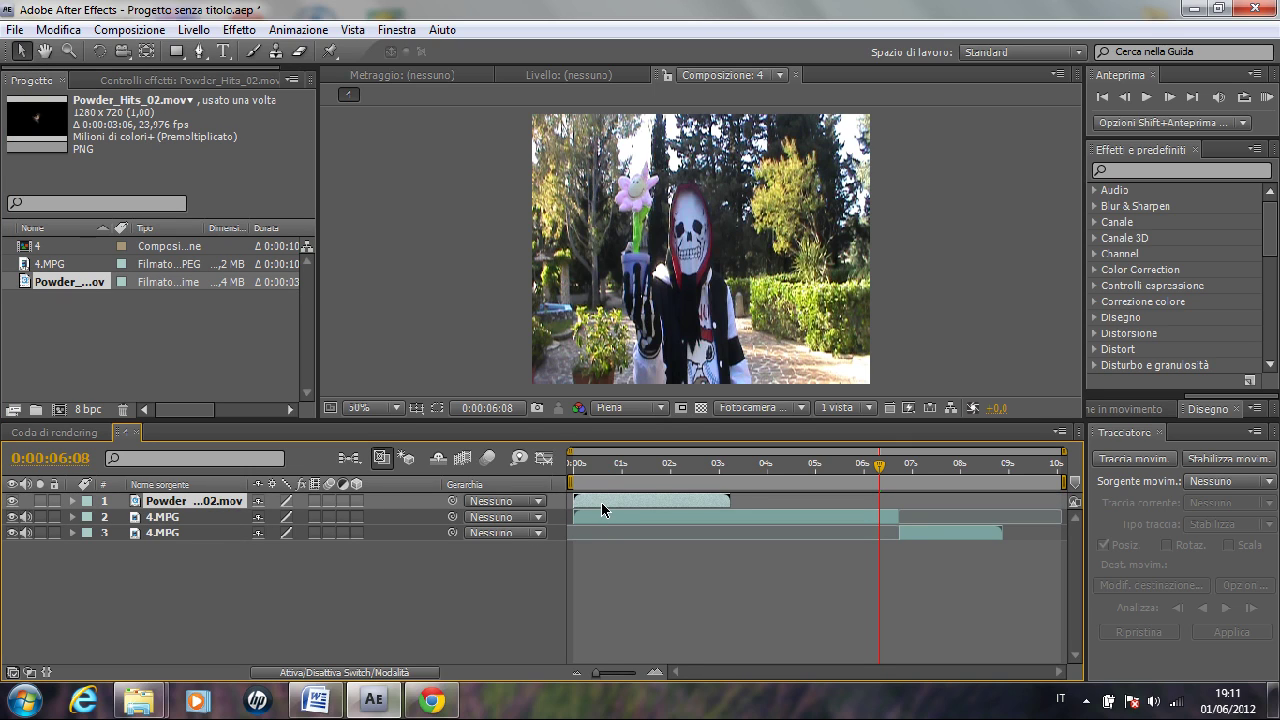
left_click_drag(601, 504, 909, 514)
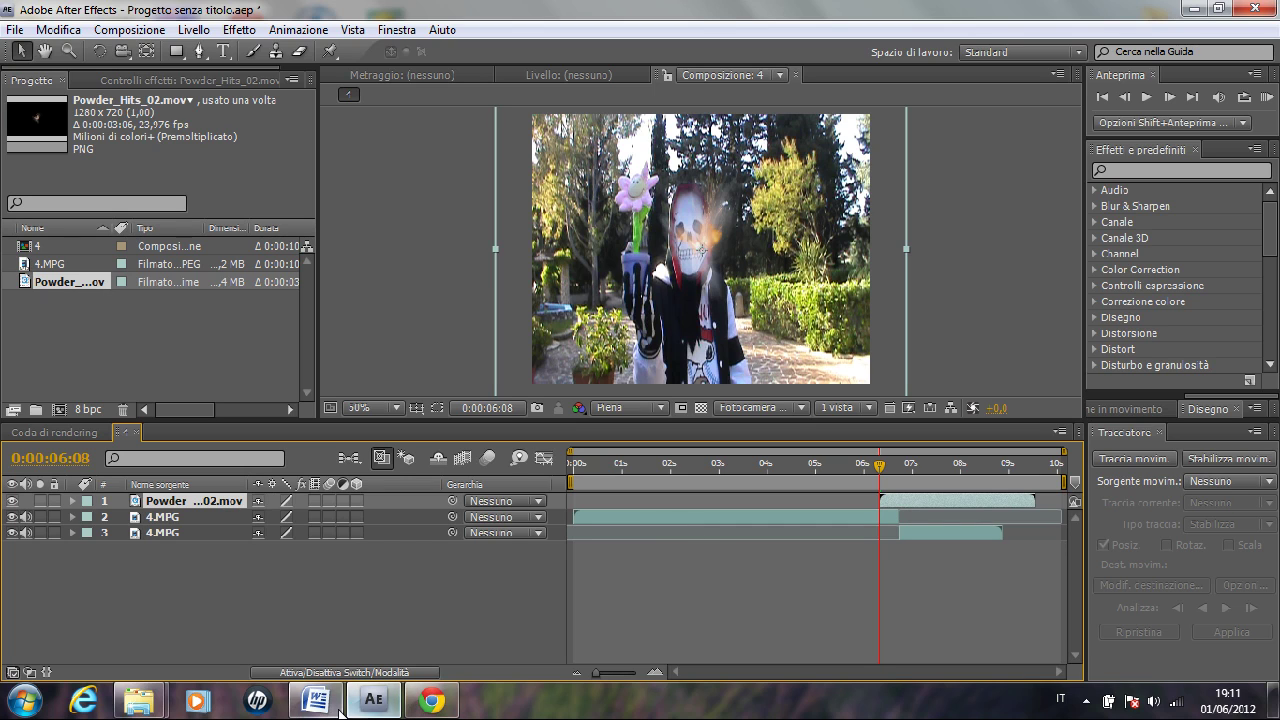
Show the 13. Powder_Hits folder in Explorer, listing Foam_01 and Powder_Hits_01 to 07.
mouse_move(140, 700)
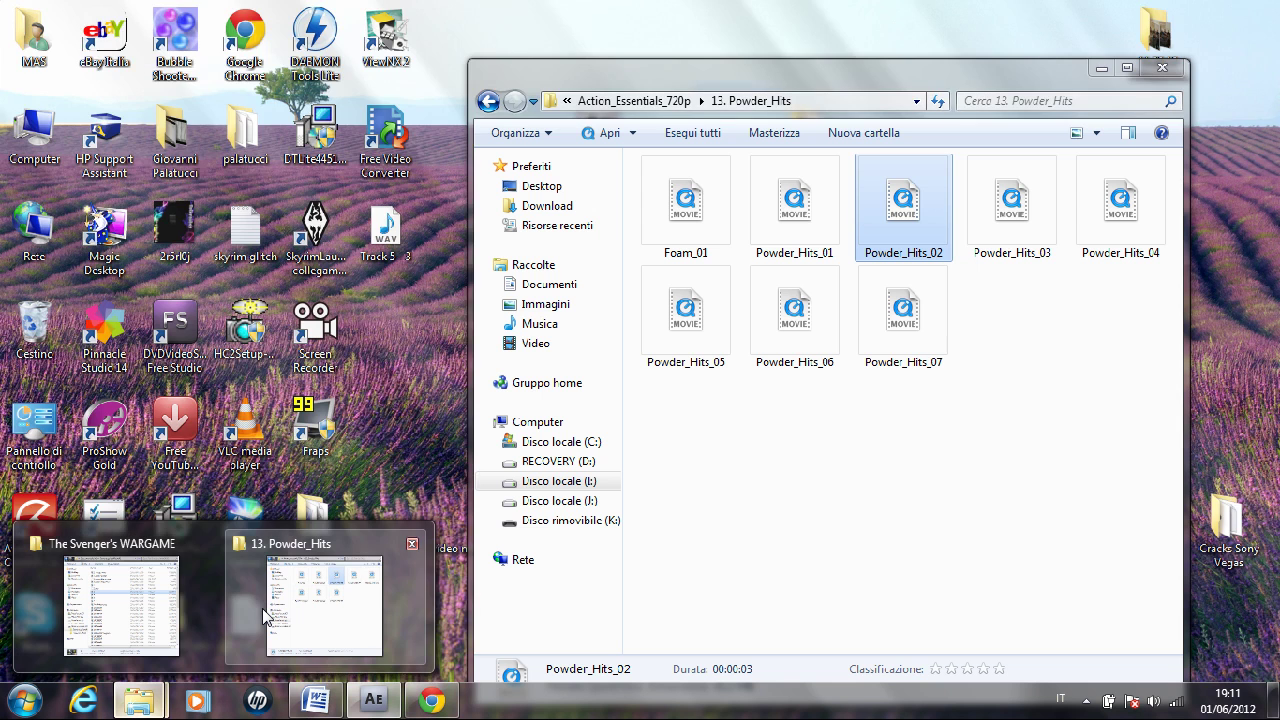
left_click(263, 613)
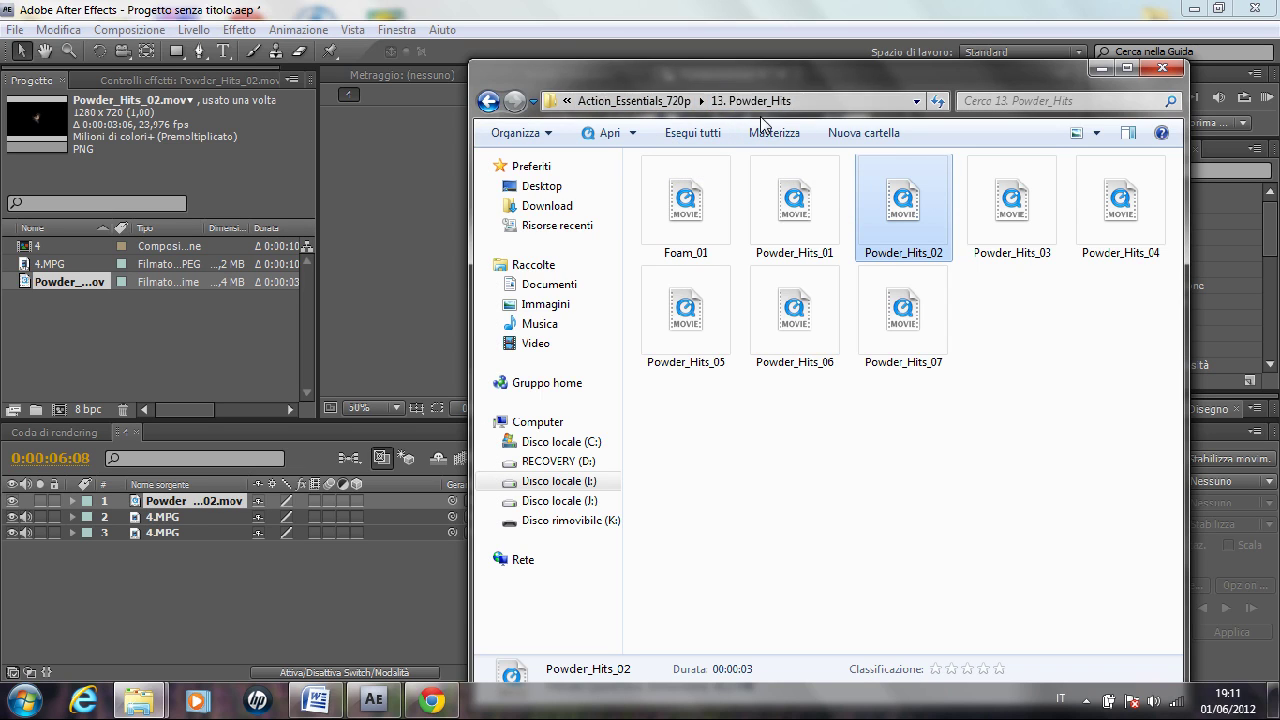
left_click(489, 102)
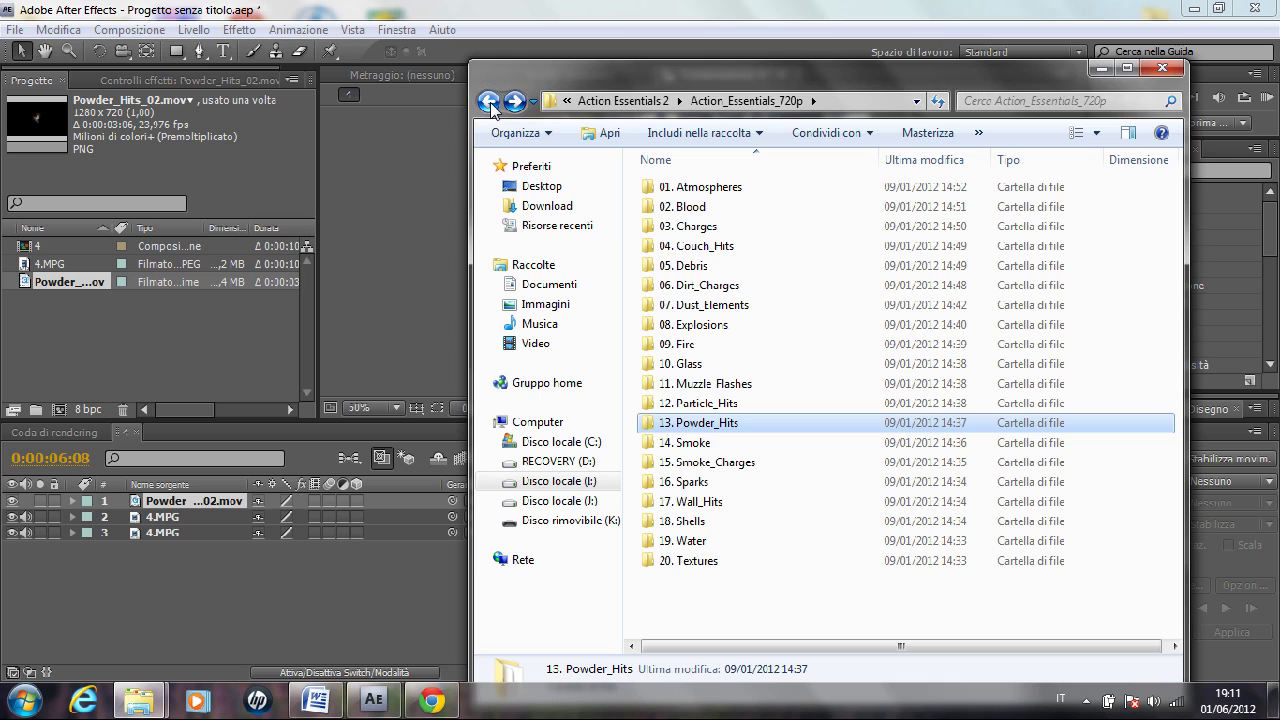
left_click(516, 102)
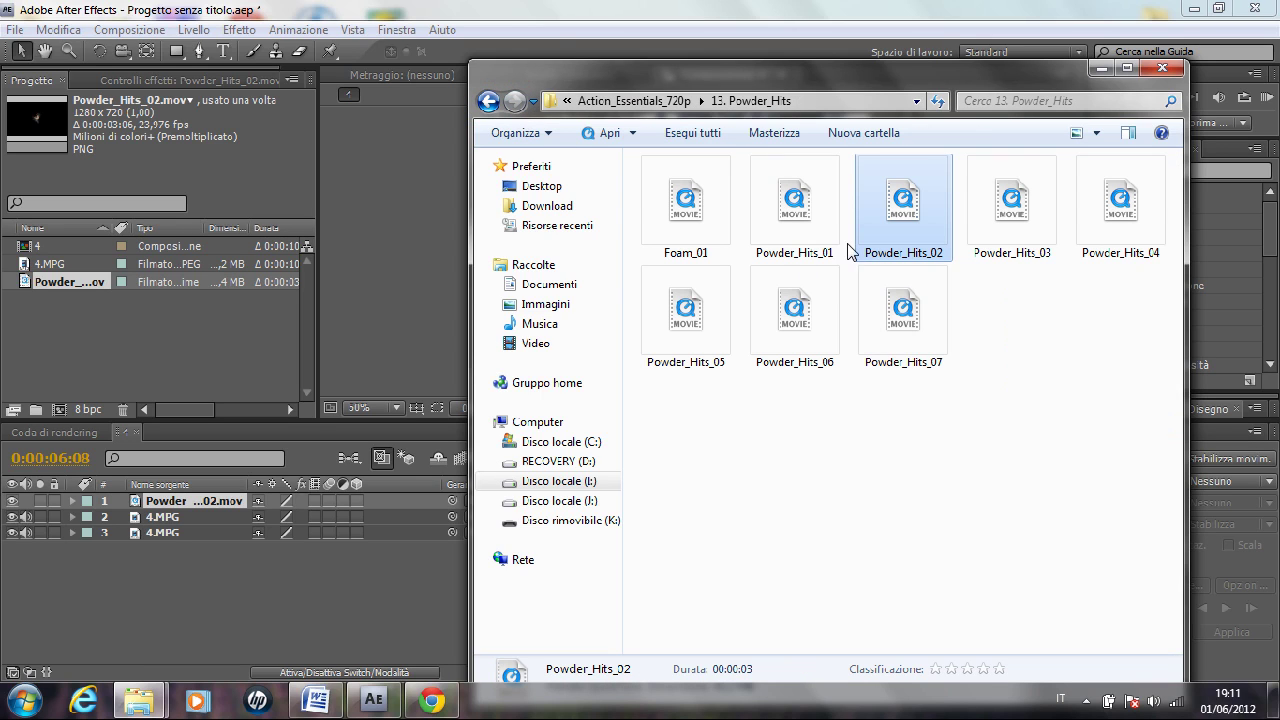
Back in After Effects, trim the powder layer's in-point to the playhead.
left_click(1162, 67)
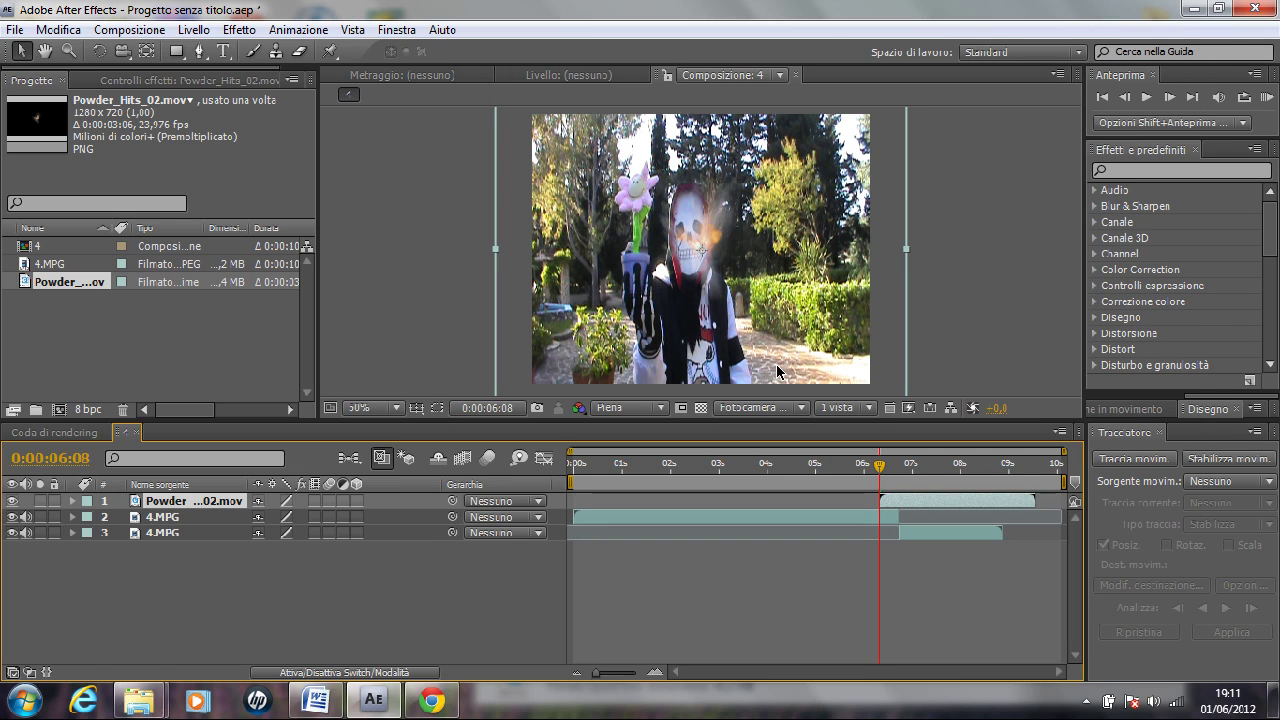
left_click(905, 498)
left_click_drag(905, 502, 902, 504)
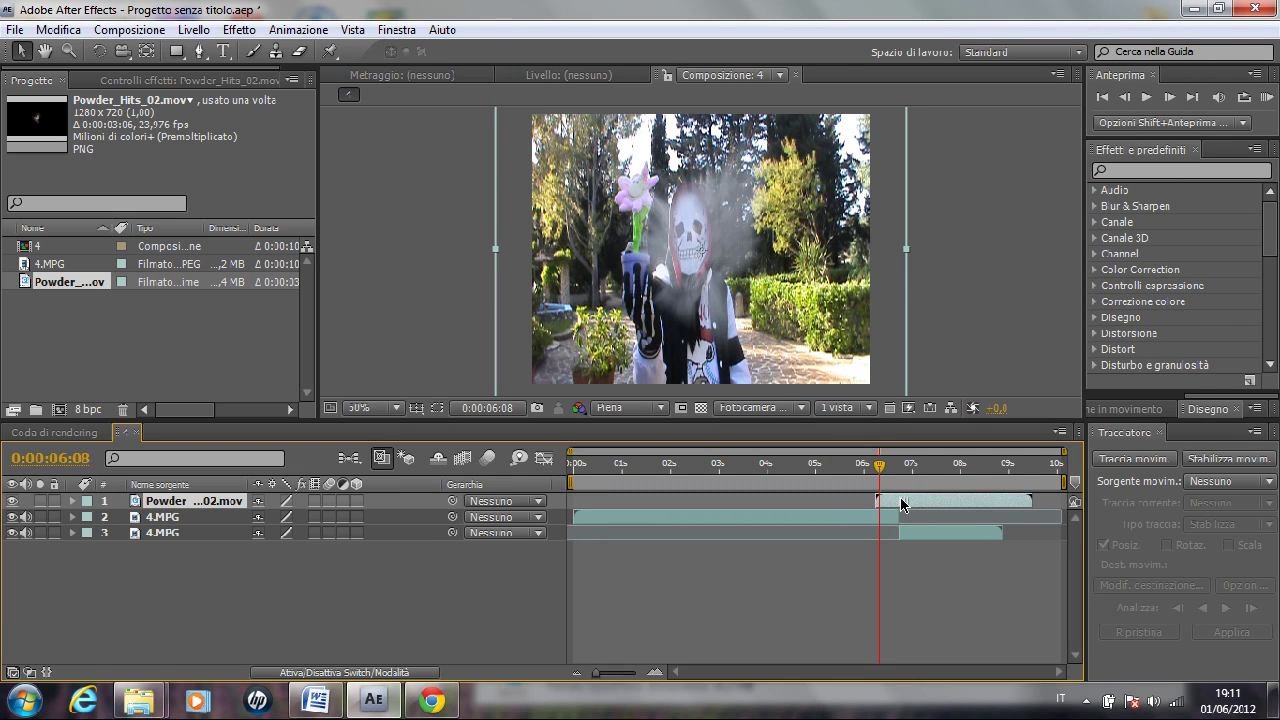
left_click_drag(877, 502, 920, 505)
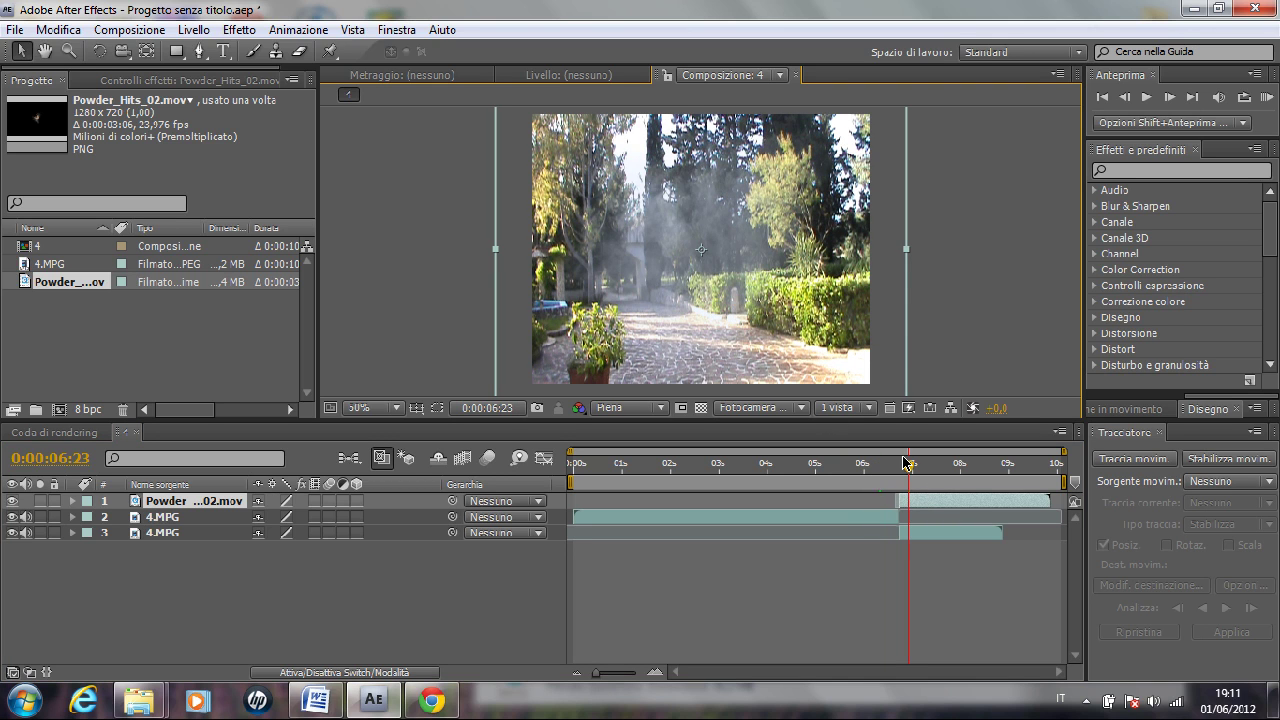
Move the powder smoke lower over the figure and scale it up, checking at 0:00:07:08.
left_click_drag(905, 463, 900, 468)
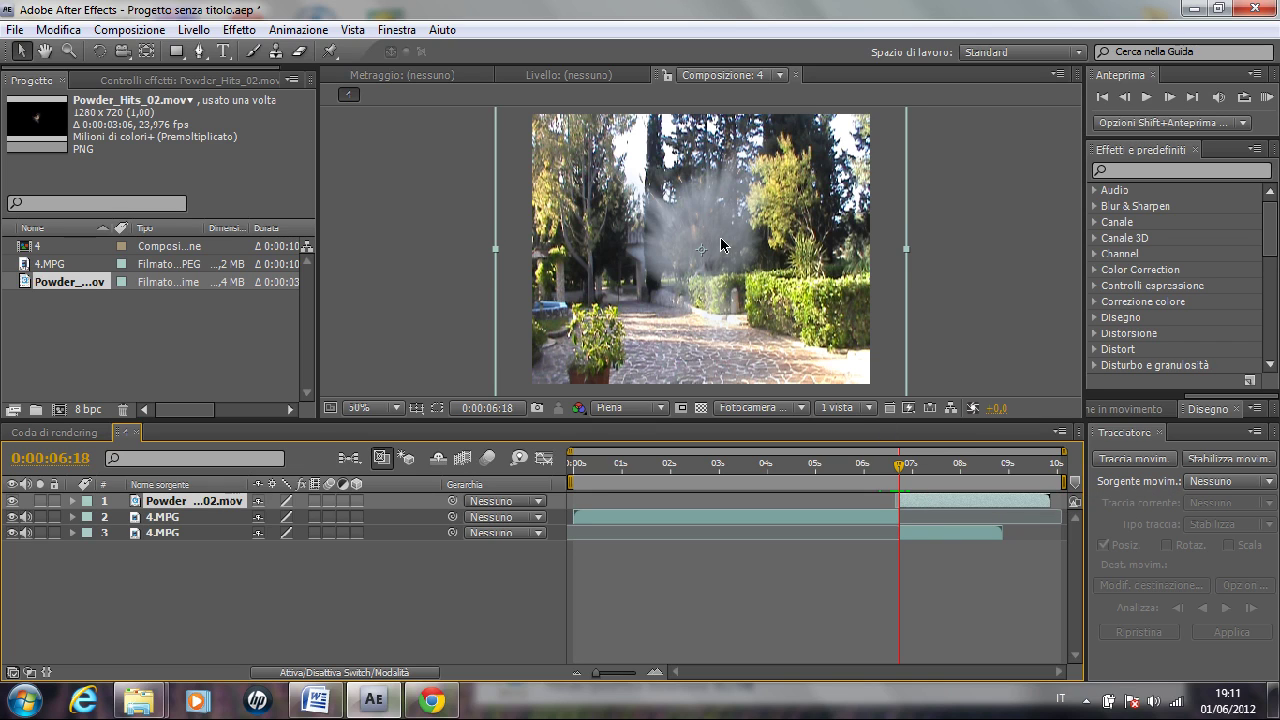
left_click_drag(721, 245, 710, 271)
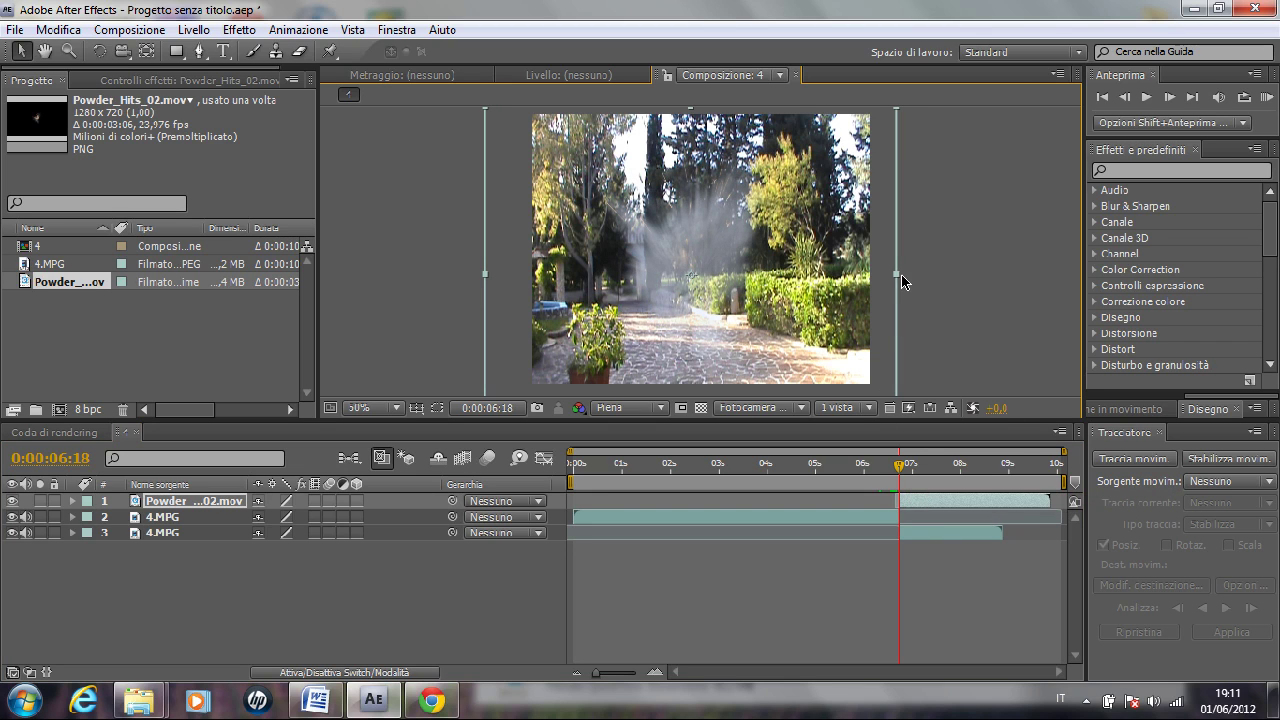
left_click_drag(901, 282, 929, 282)
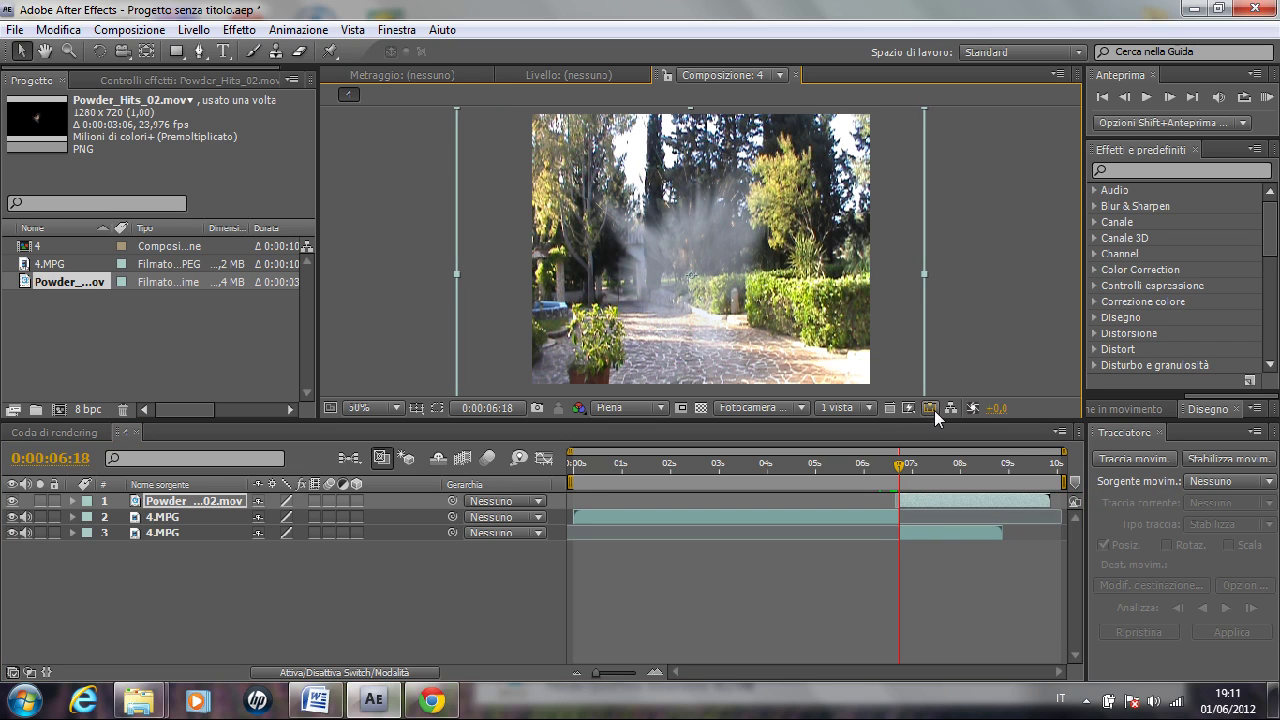
mouse_move(900, 470)
left_mouse_down()
mouse_move(931, 474)
mouse_move(899, 473)
left_mouse_up()
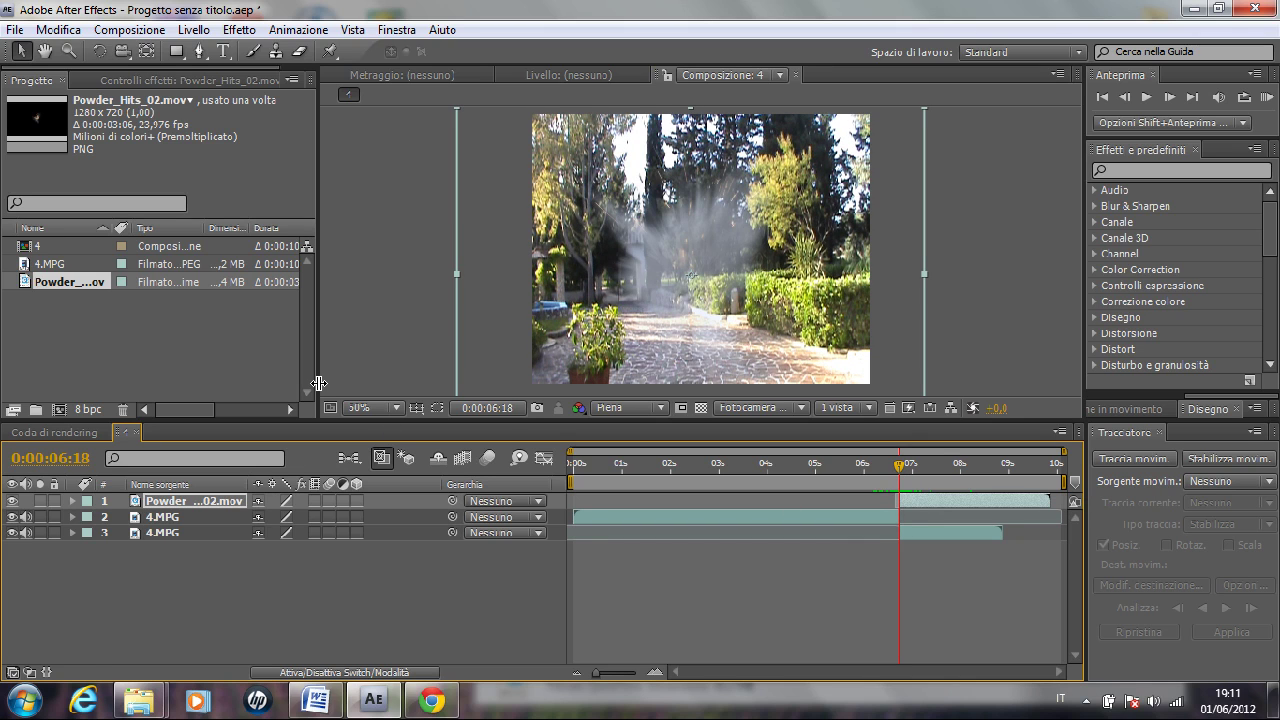
left_click(239, 30)
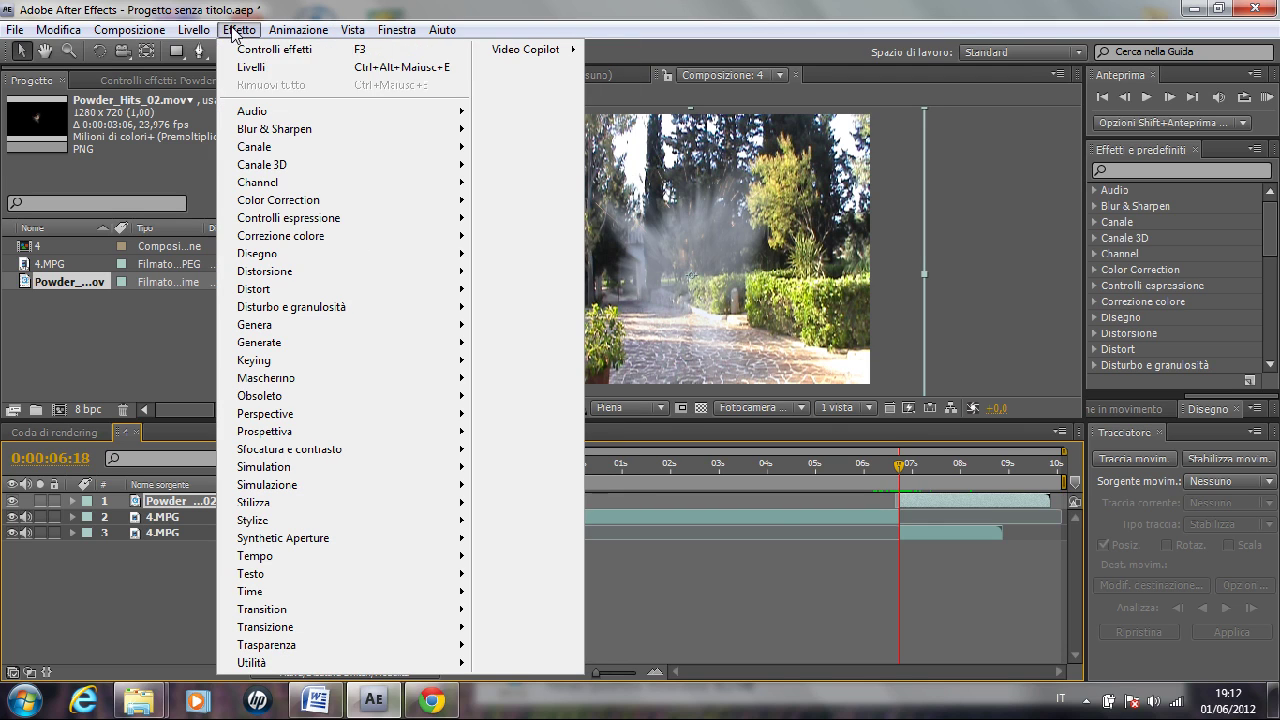
Apply Levels to the powder layer with input black 173.4 and gamma 0.30.
mouse_move(330, 240)
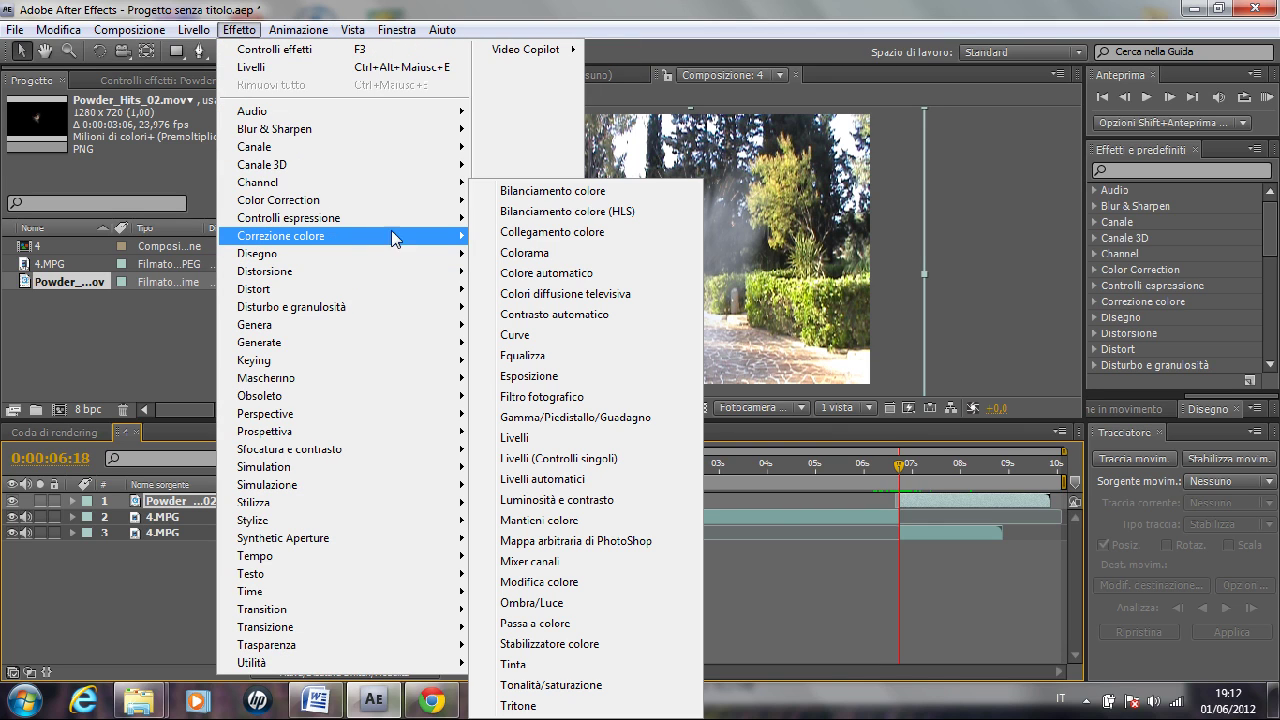
left_click(598, 440)
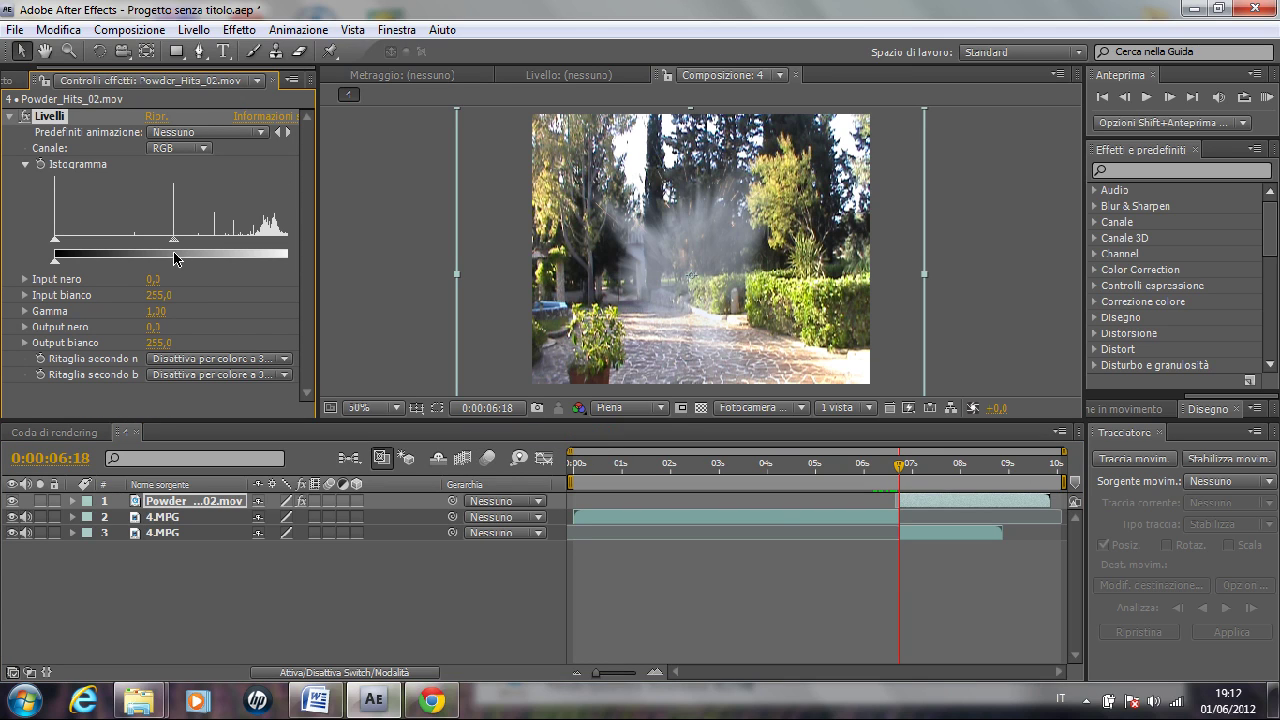
left_click_drag(172, 241, 318, 251)
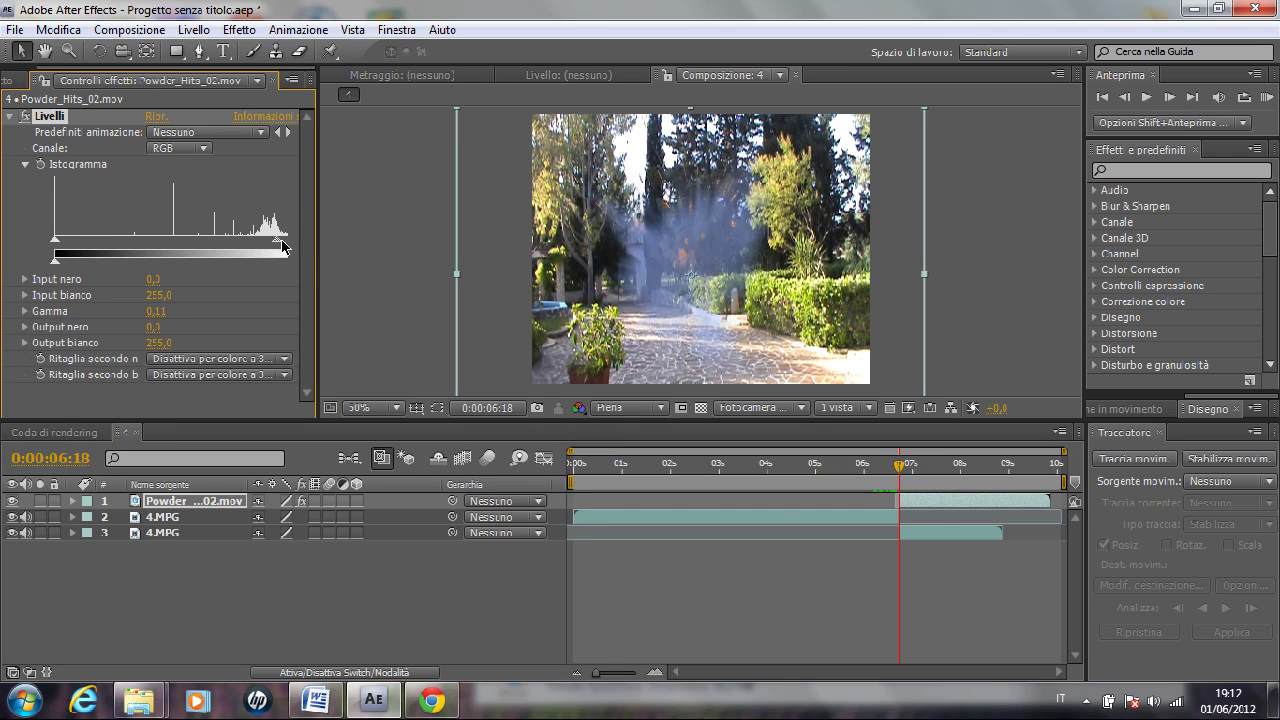
left_click_drag(56, 241, 324, 258)
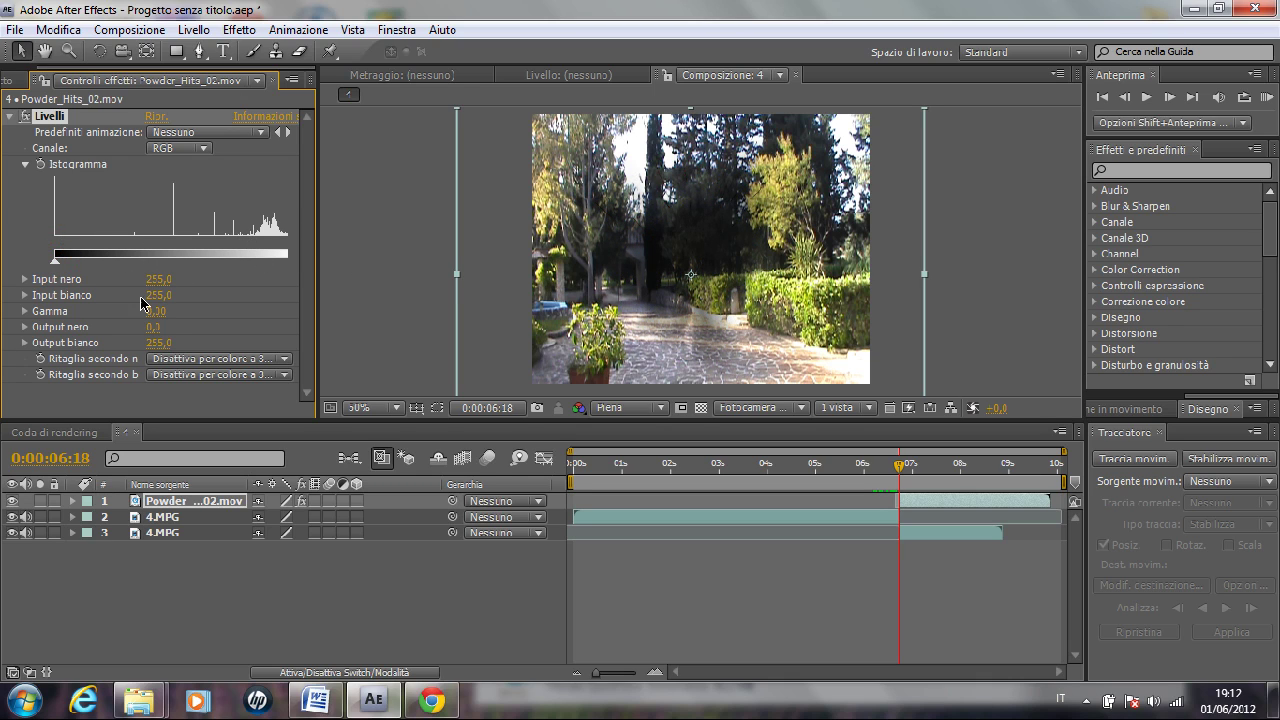
left_click_drag(158, 279, 658, 280)
key("ctrl+d")
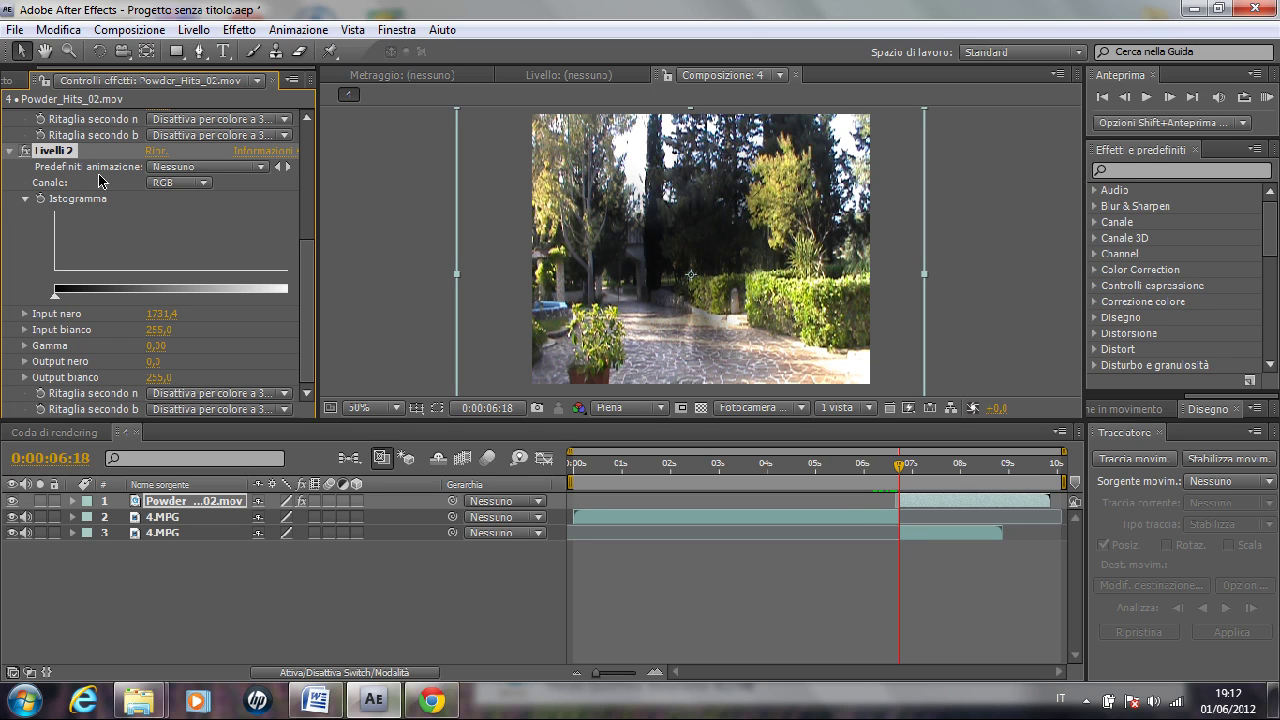
key("Delete")
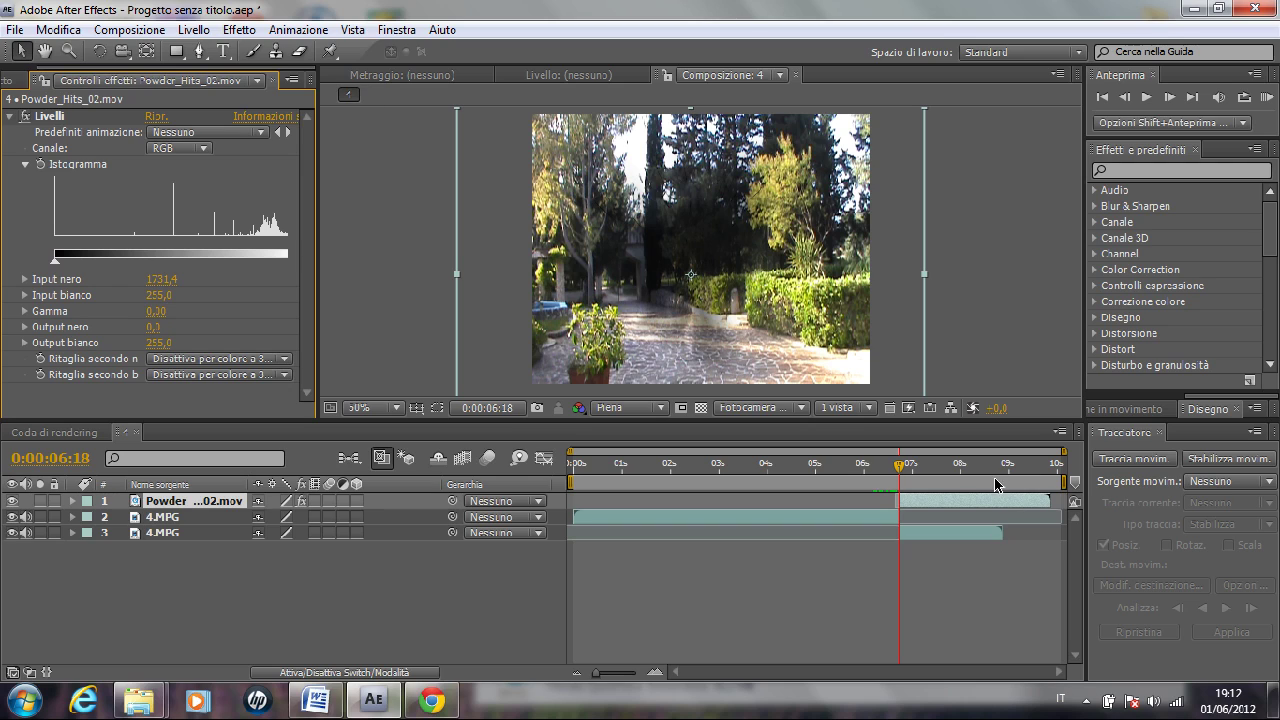
Duplicate the powder layer and preview the burst from around 0:00:06:05.
left_click(955, 500)
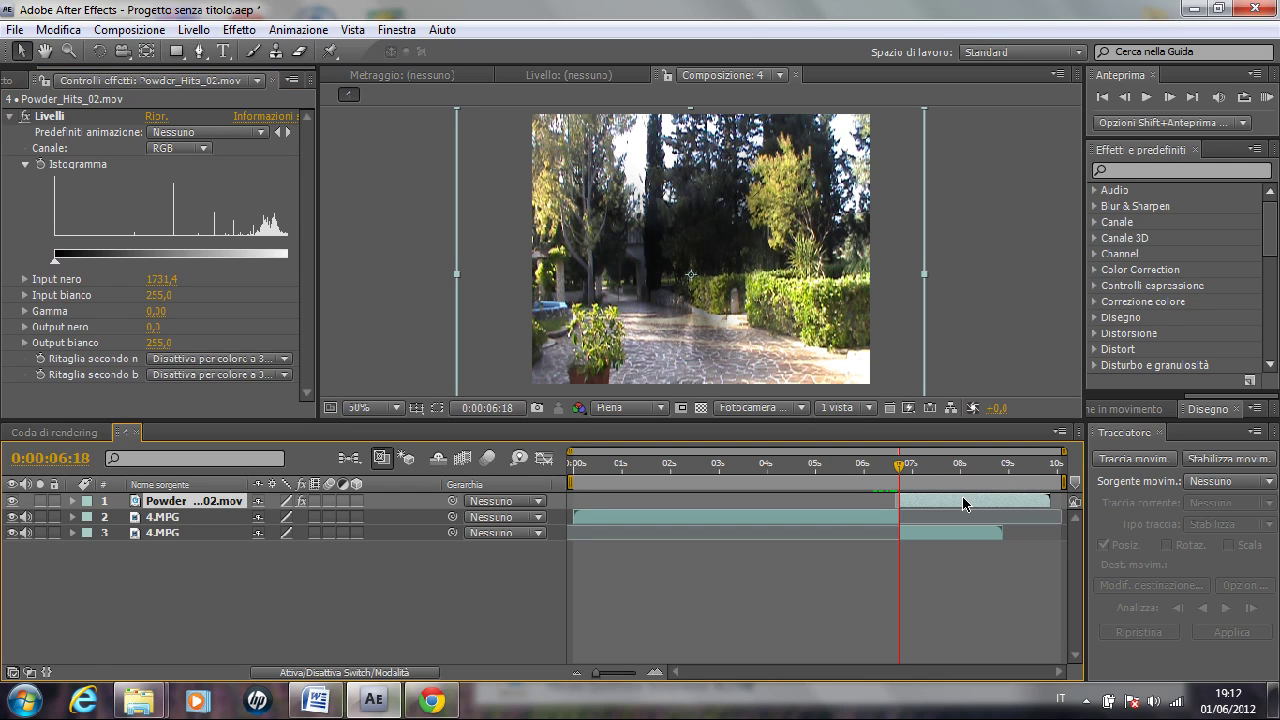
key("ctrl+d")
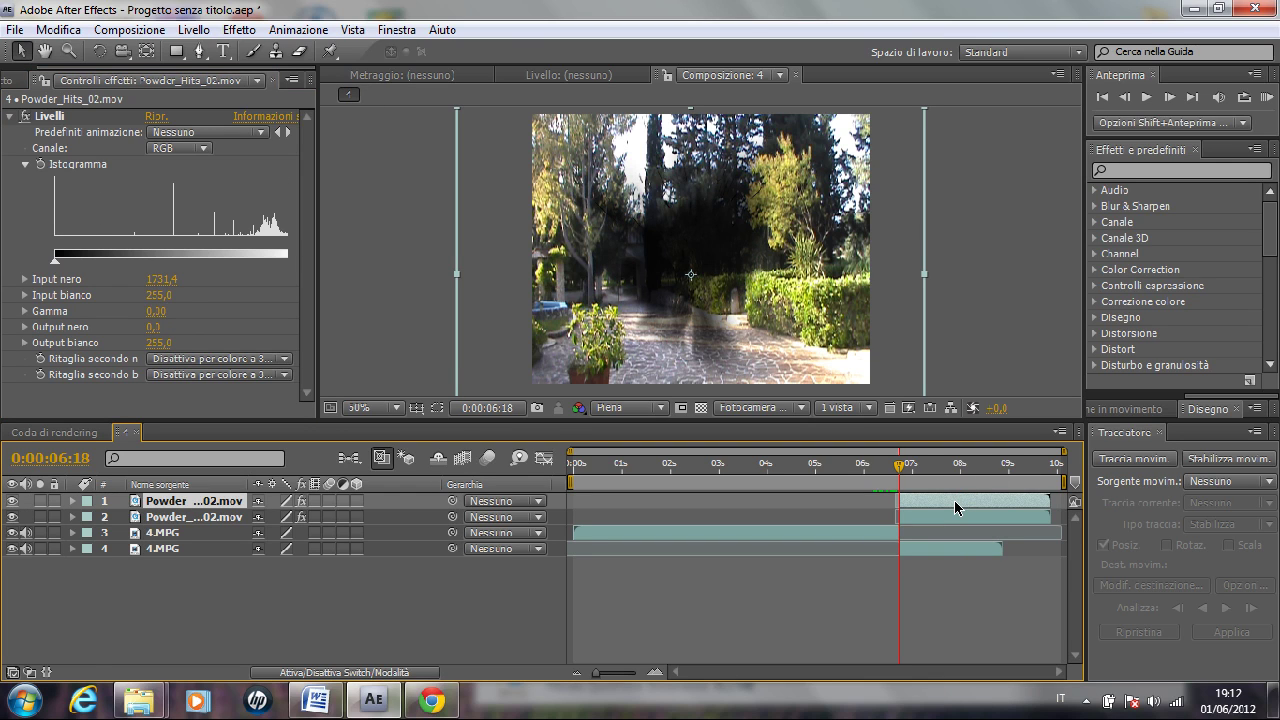
left_click(889, 460)
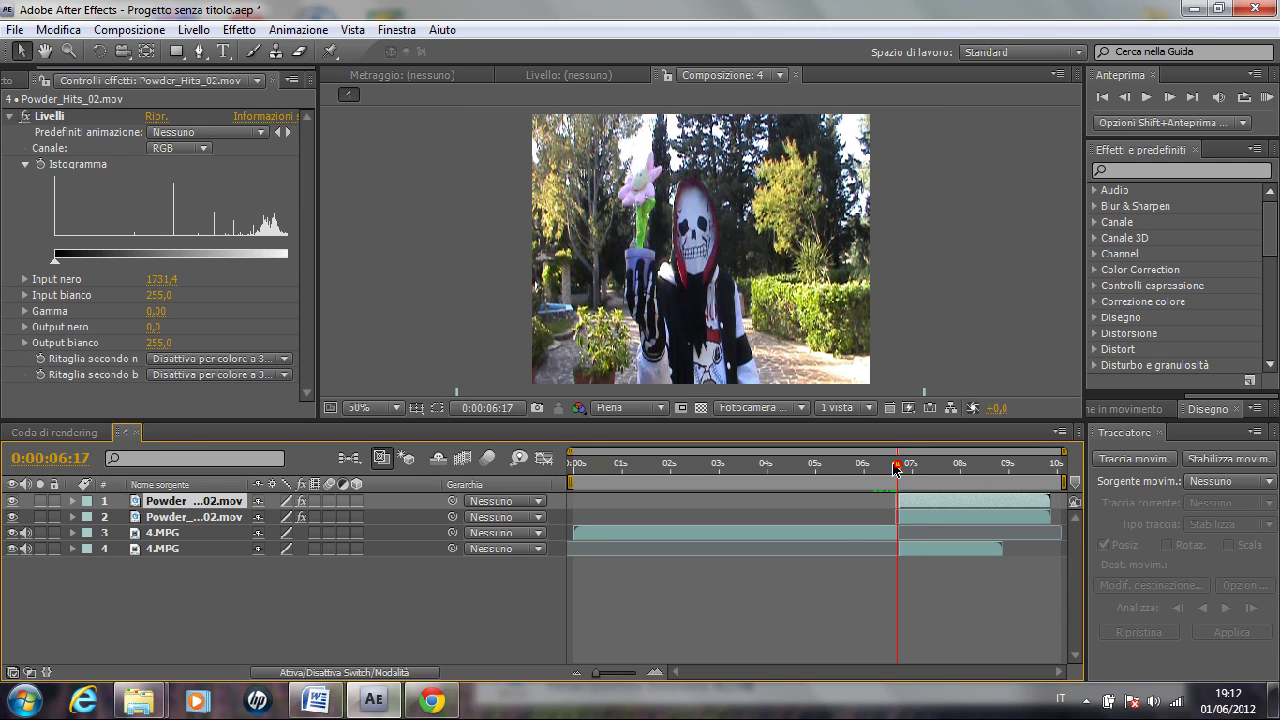
left_click(1145, 100)
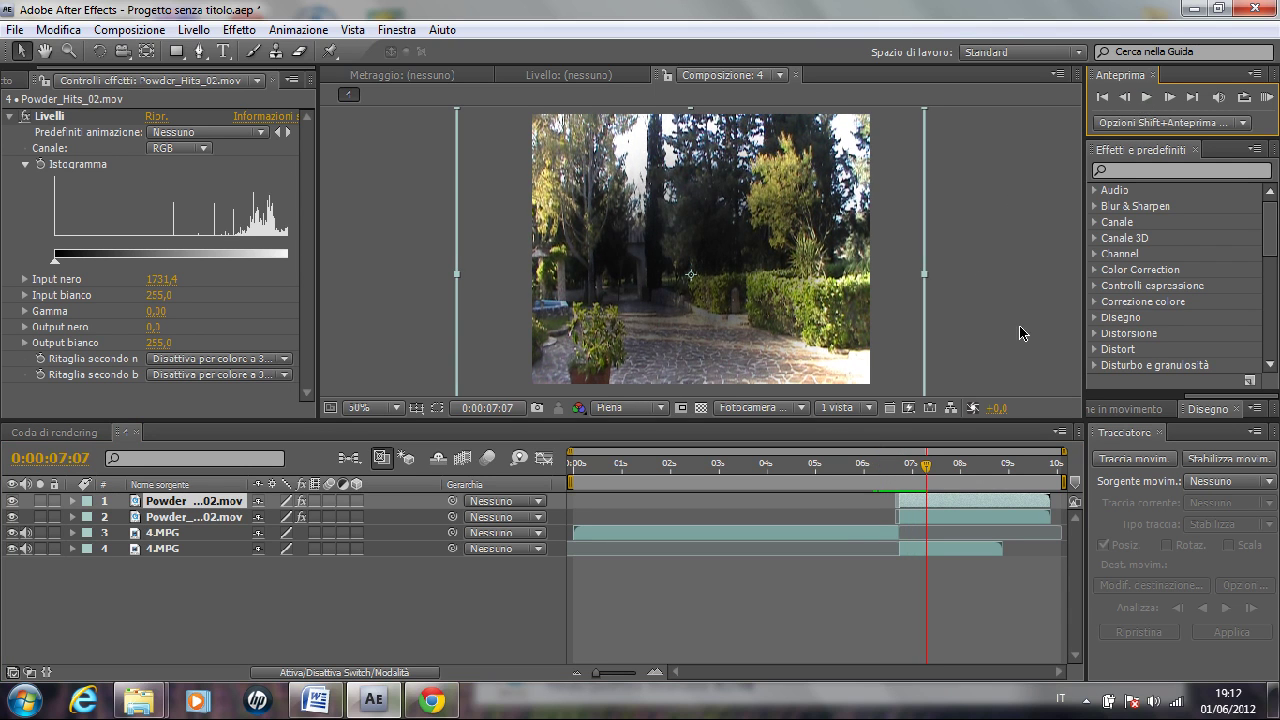
left_click(879, 467)
left_click_drag(879, 470, 886, 468)
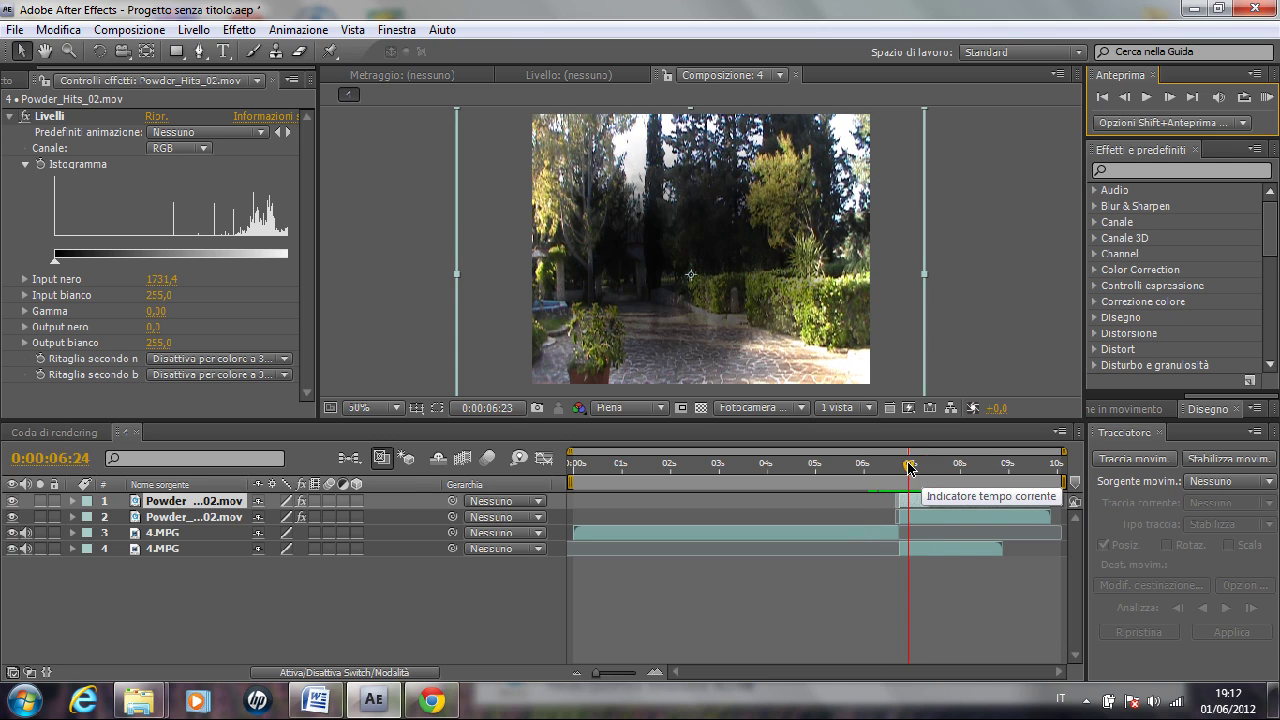
left_click(1145, 97)
left_click(1145, 97)
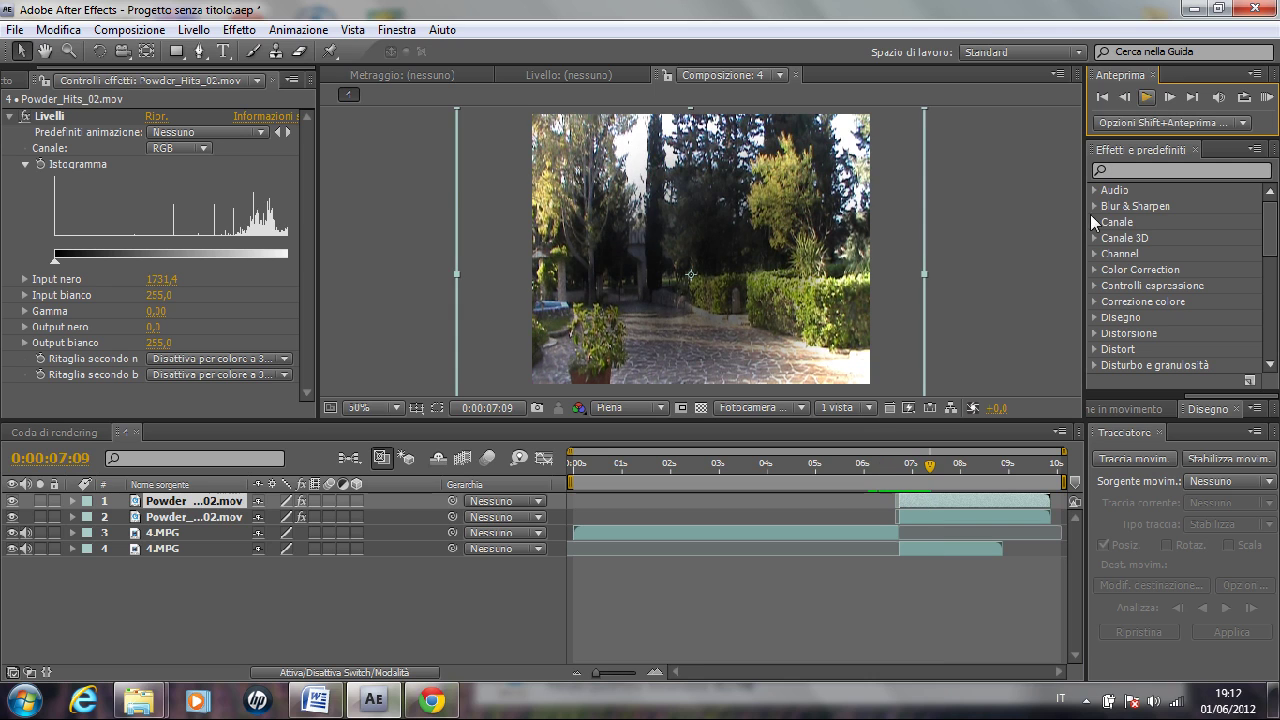
mouse_move(930, 470)
left_mouse_down()
mouse_move(875, 474)
mouse_move(892, 479)
left_mouse_up()
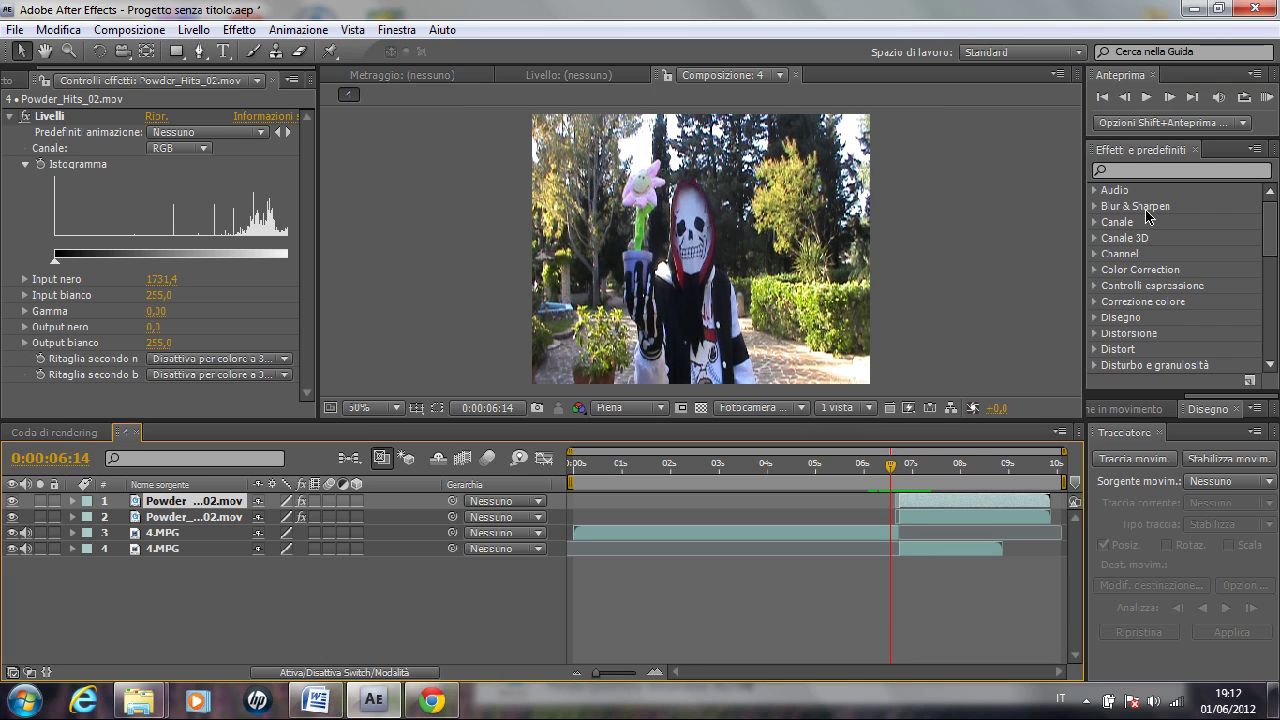
left_click(1146, 97)
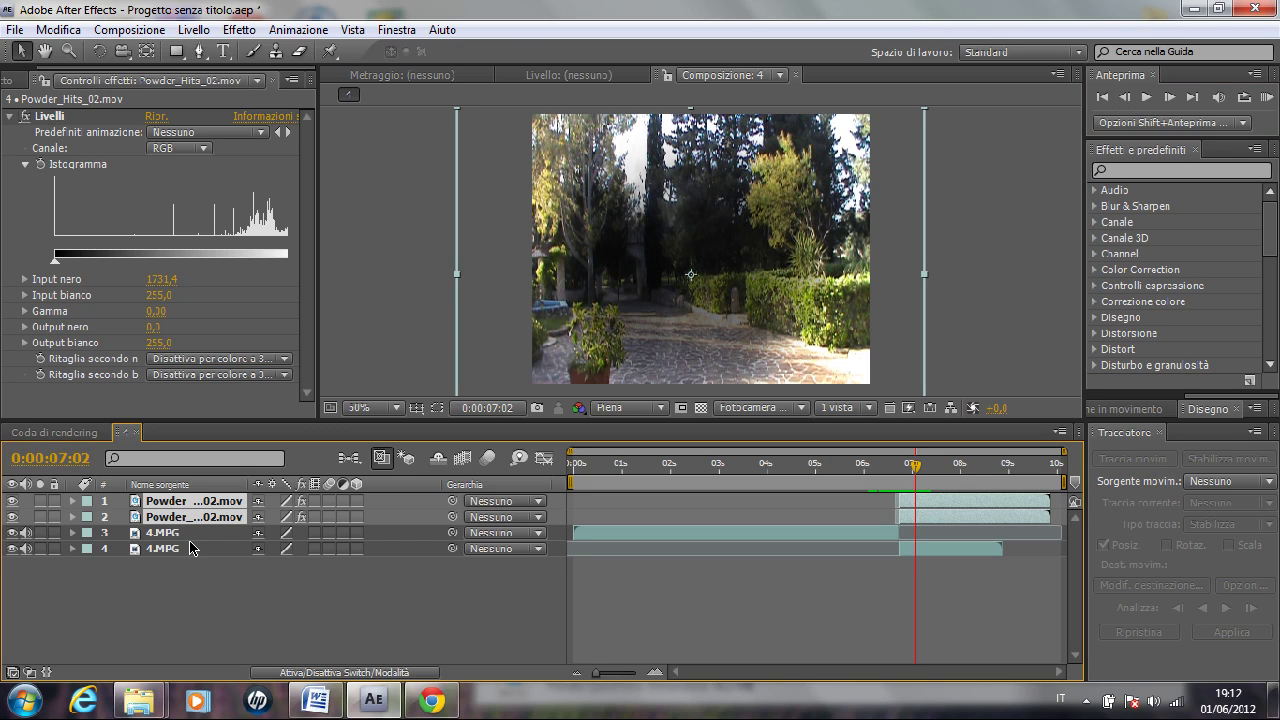
Precompose all four layers into Precomposizione 1, moving all attributes.
left_click(190, 533)
left_click(197, 553, "shift")
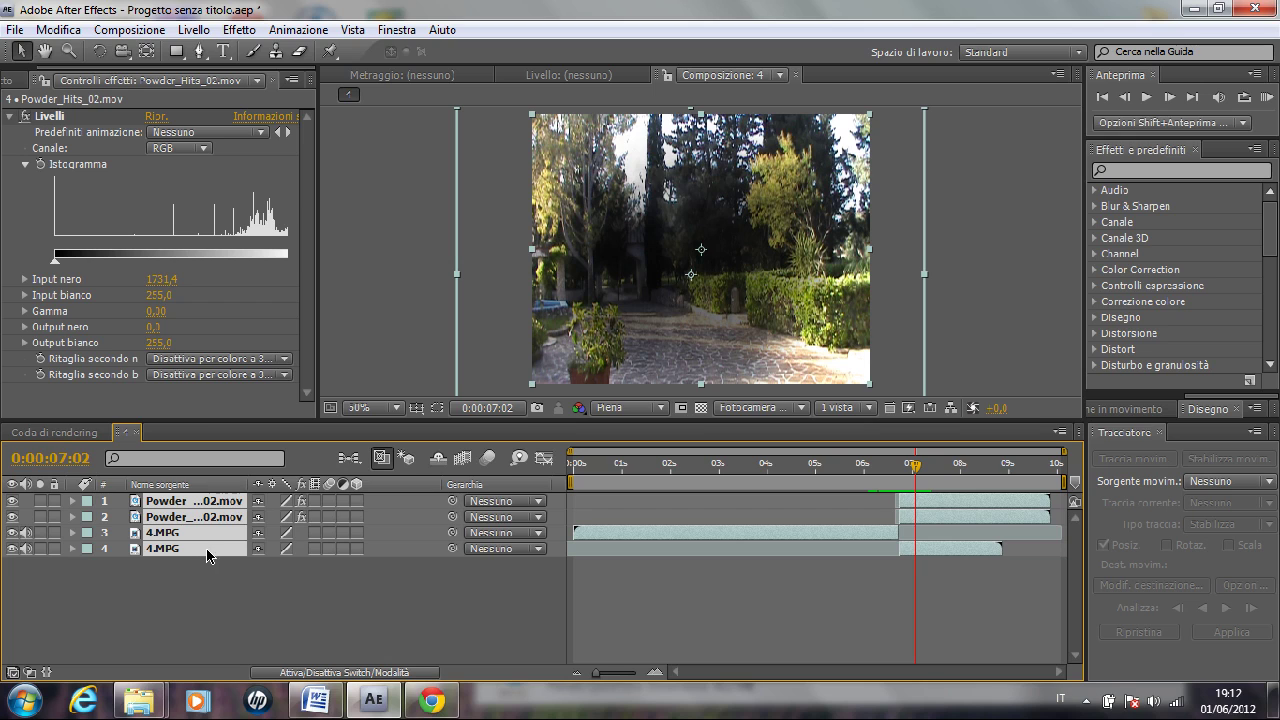
left_click(193, 29)
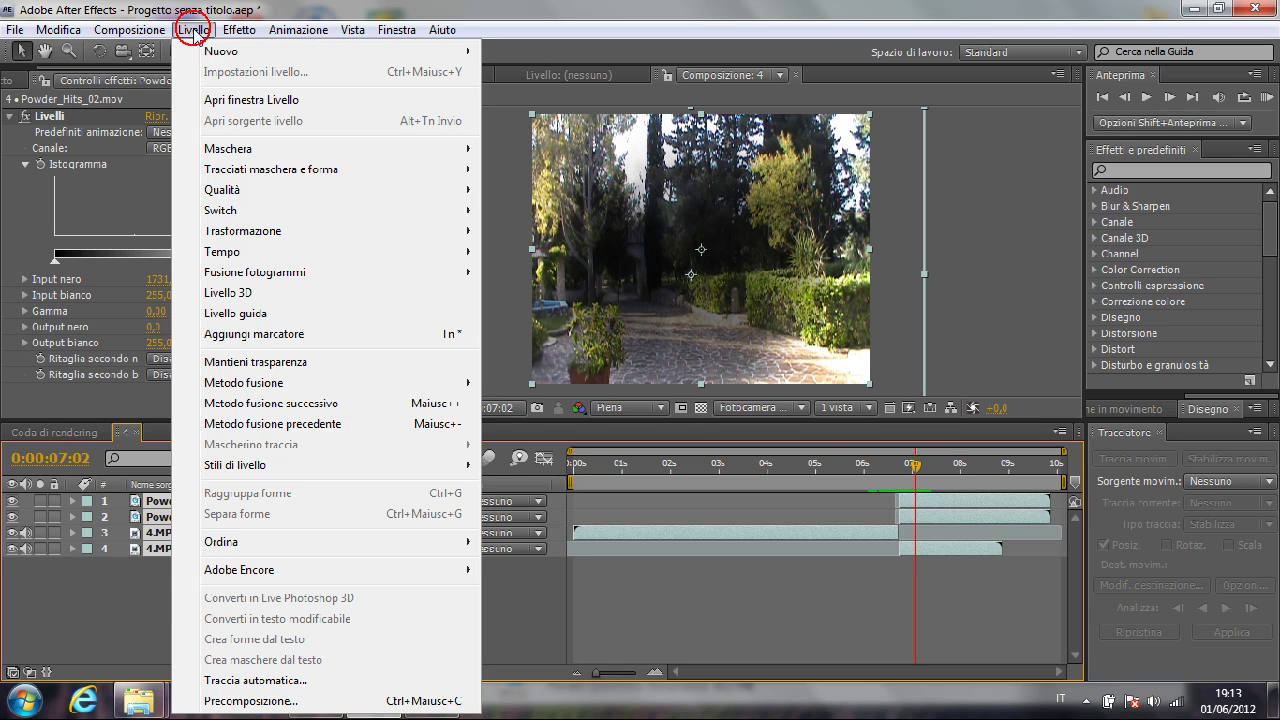
left_click(276, 703)
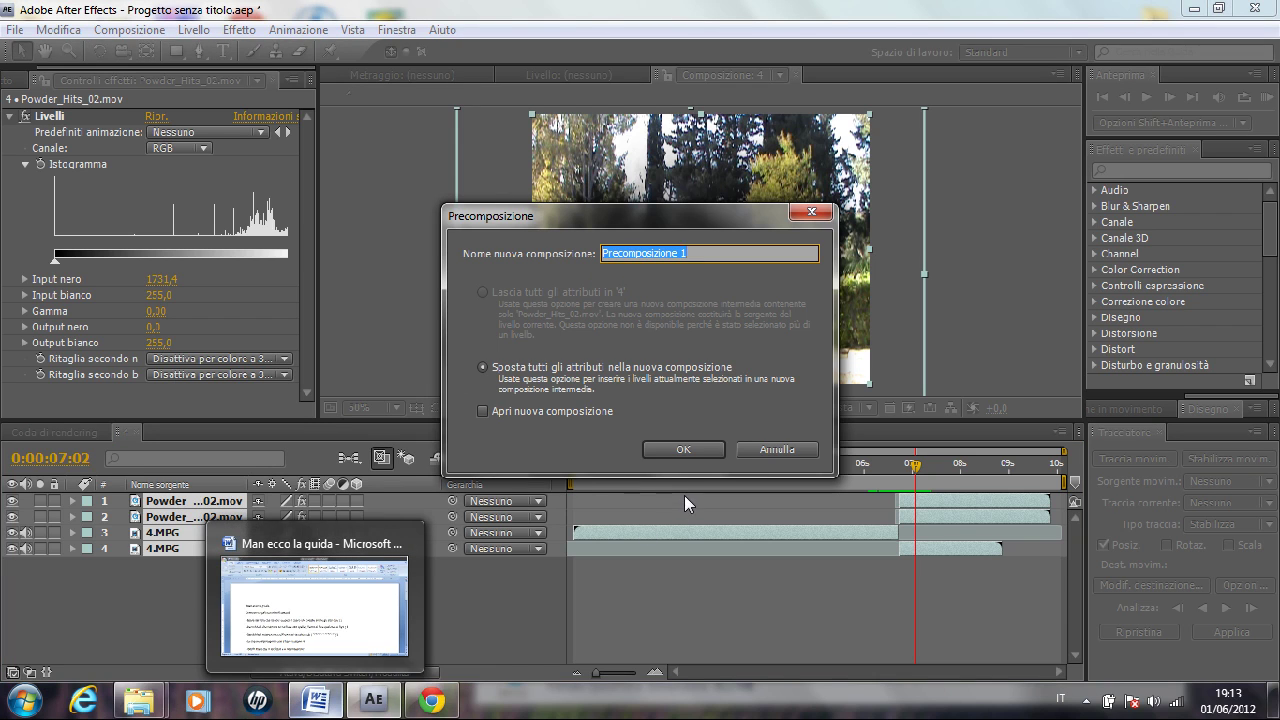
left_click(695, 448)
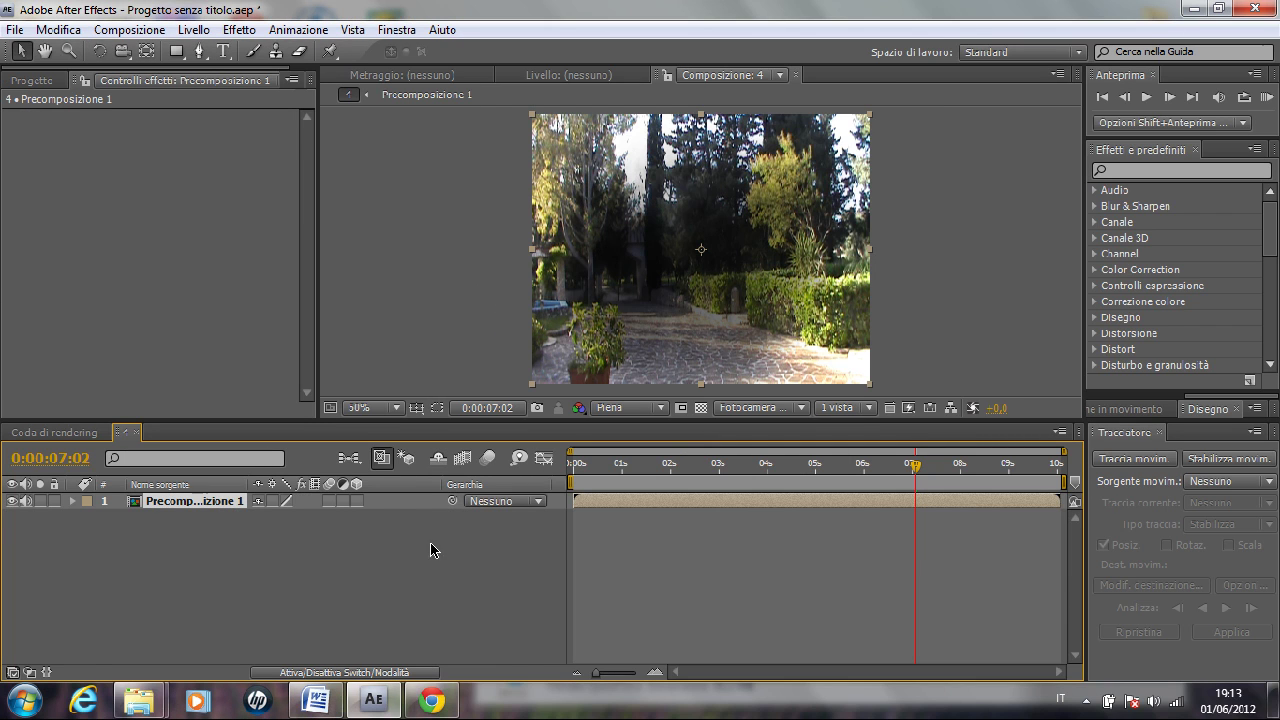
left_click_drag(913, 474, 901, 463)
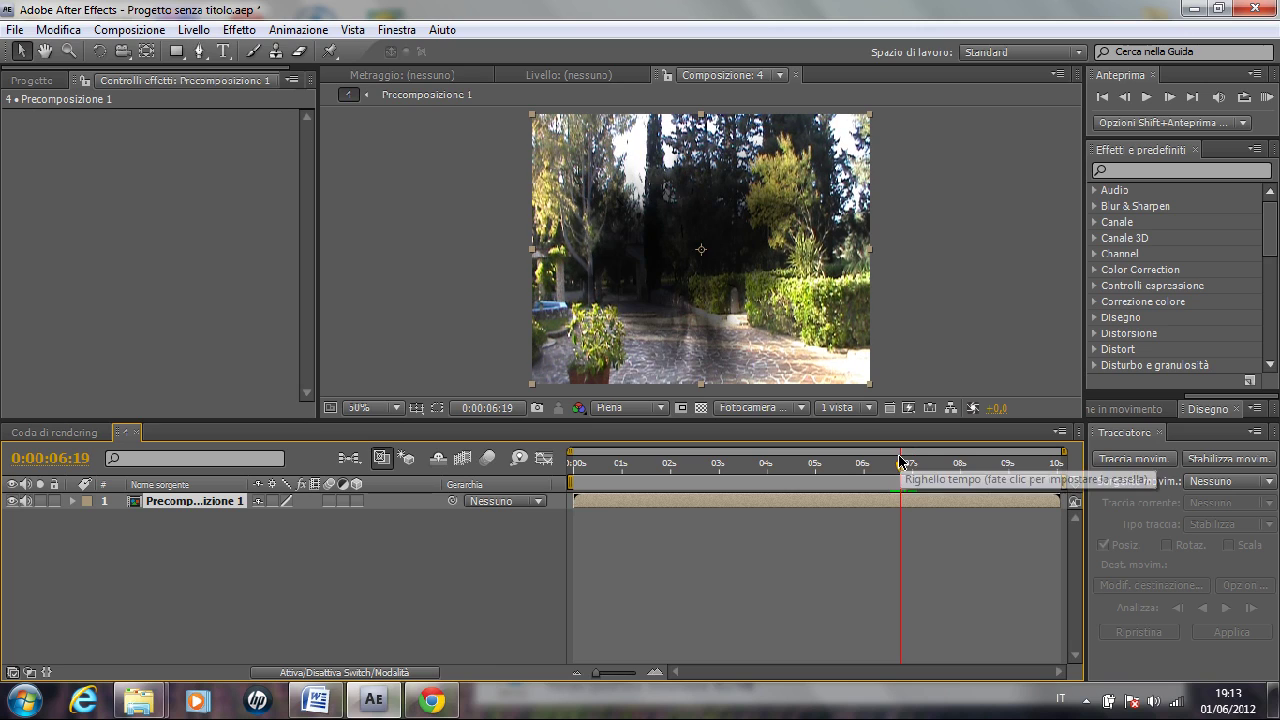
Apply CC Radial Fast Blur to Precomposizione 1 and step back to 0:00:06:15.
left_click(1124, 97)
left_click(1124, 97)
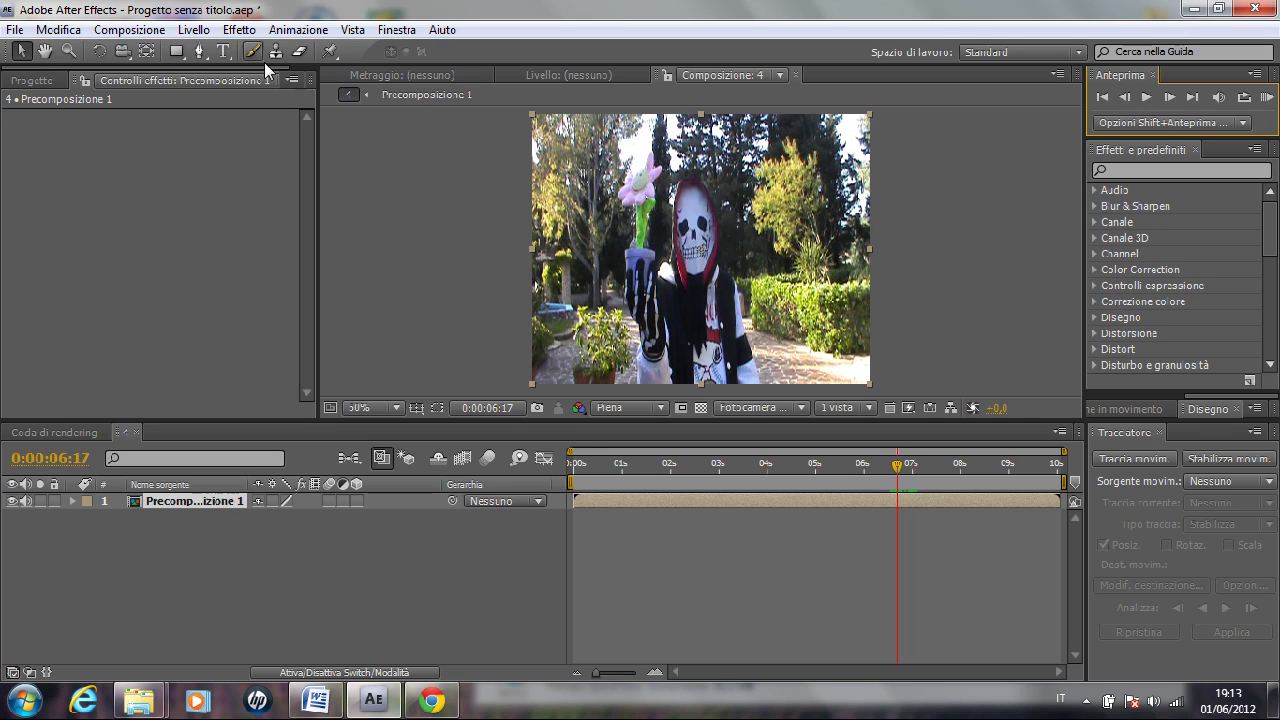
left_click(239, 29)
mouse_move(318, 139)
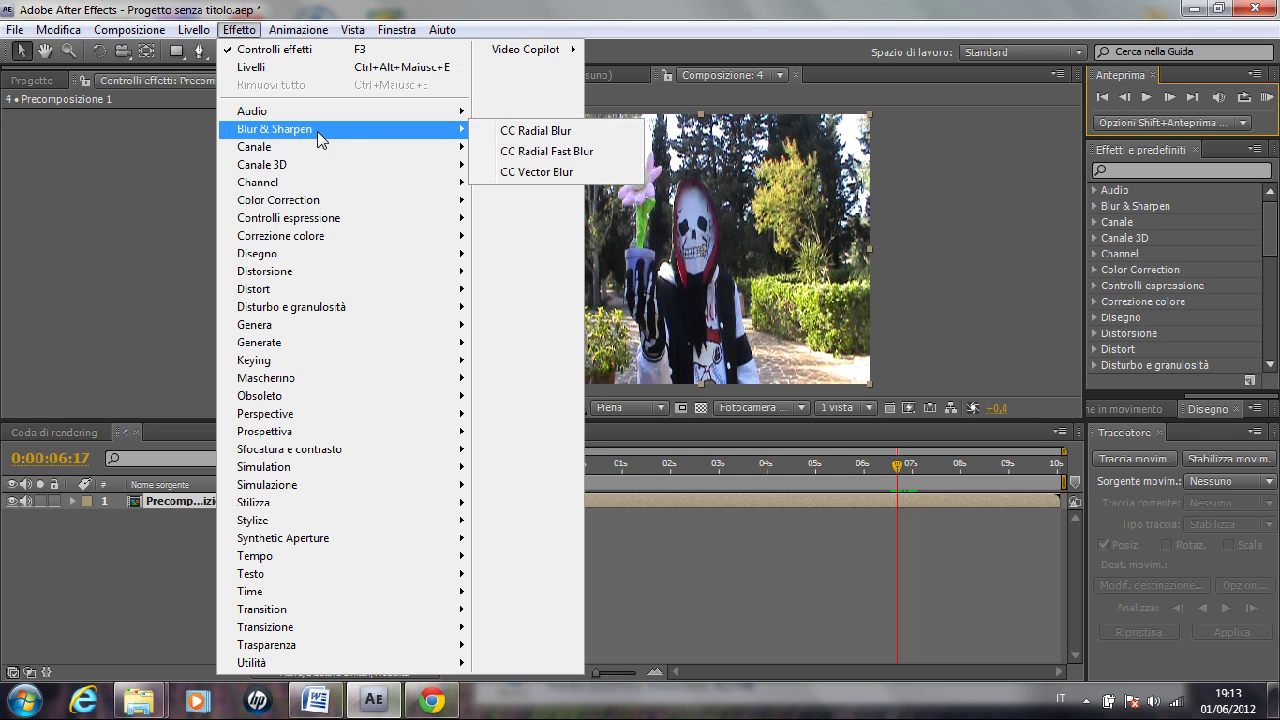
left_click(546, 152)
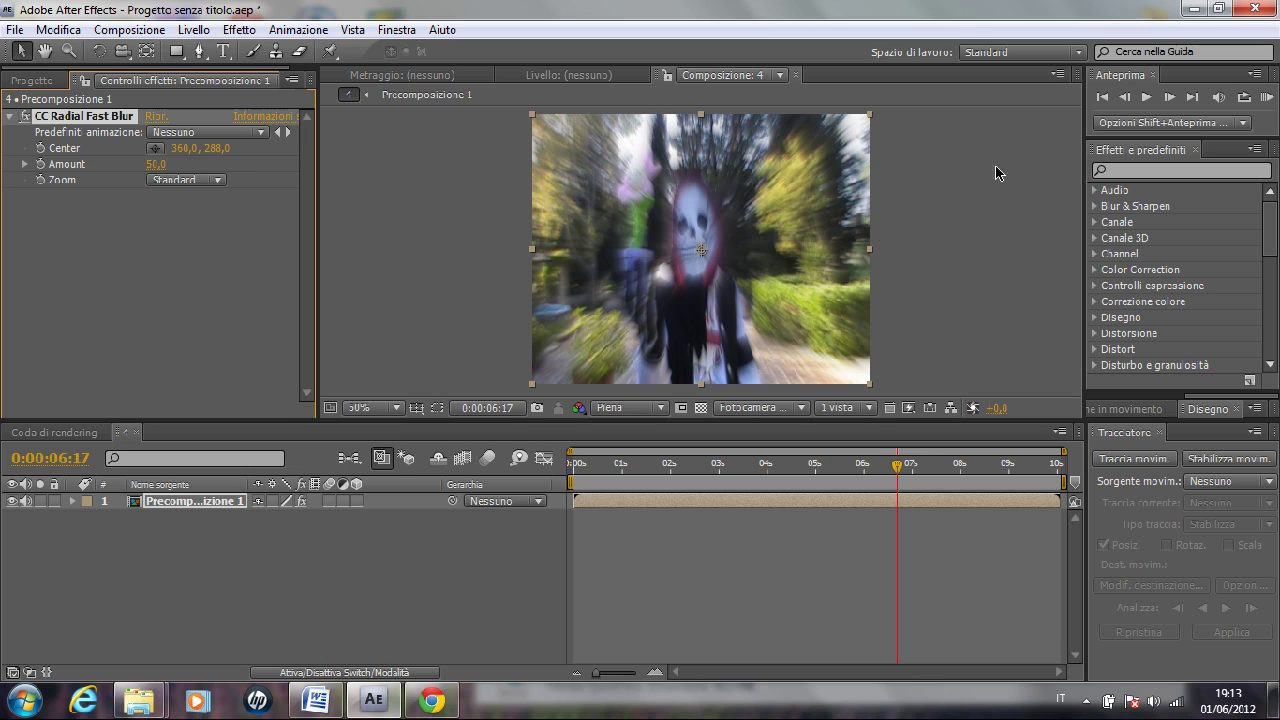
left_click(1125, 97)
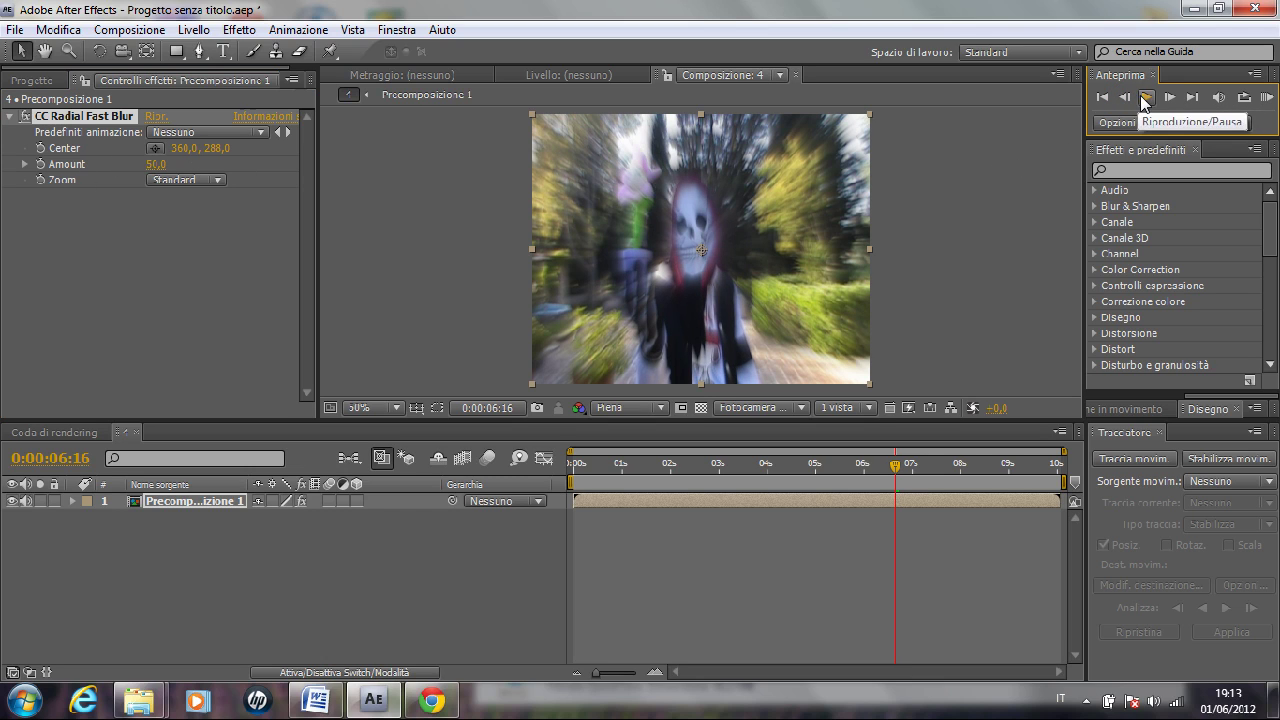
left_click(1124, 99)
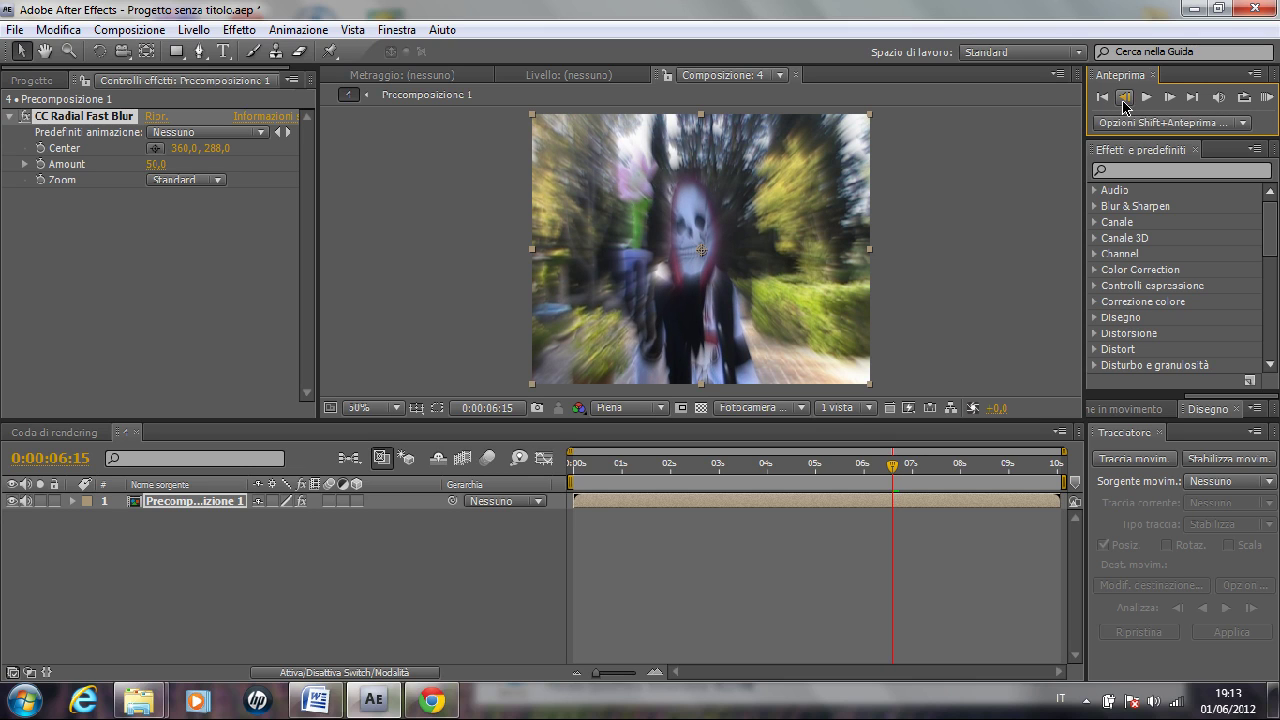
Set the blur Amount to 0 at 0:00:06:15 and start keyframing it.
left_click(155, 165)
type("0")
key("Return")
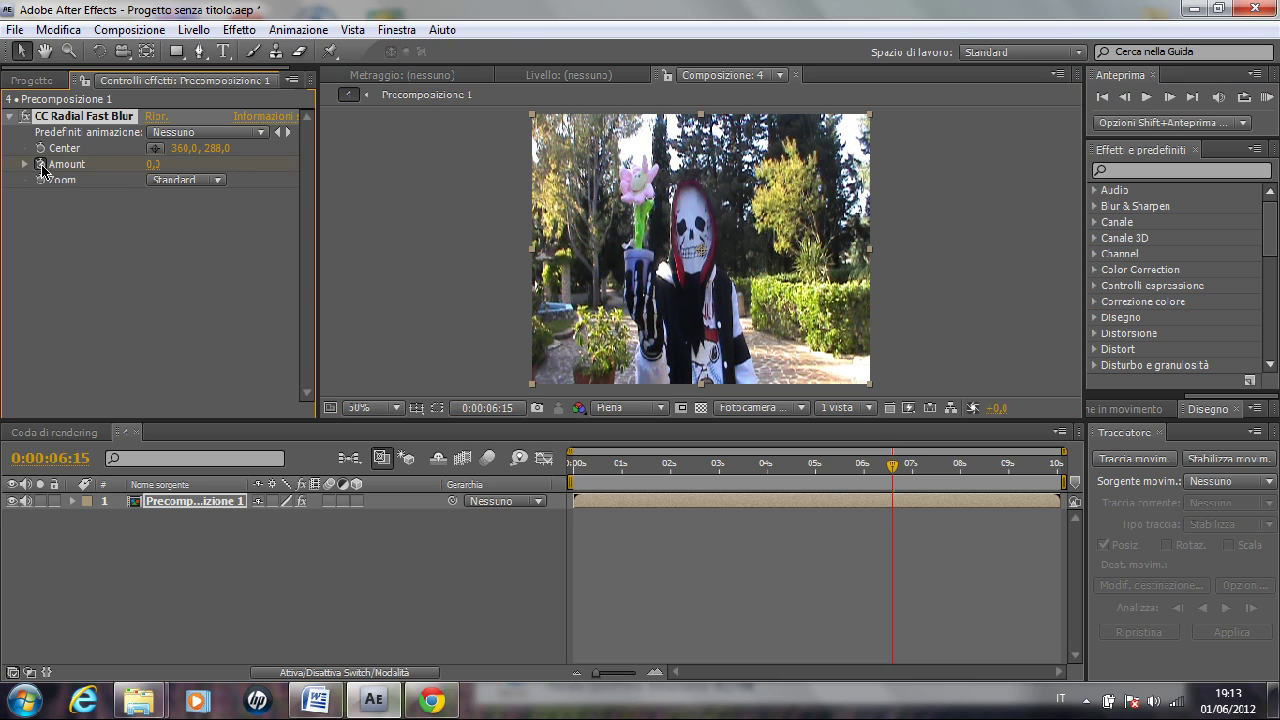
left_click(40, 164)
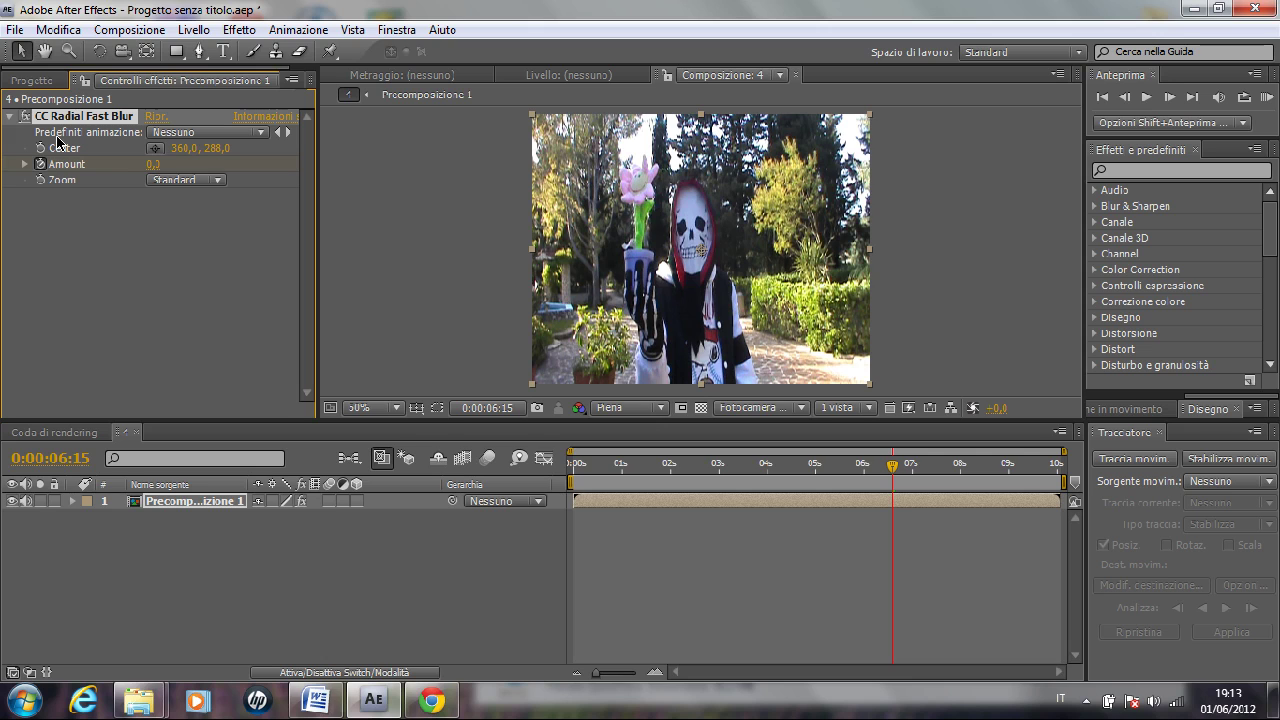
Keyframe the blur Amount at about 80 at 0:00:06:18.
left_click(1168, 97)
left_click(1168, 97)
left_click(1168, 97)
left_click(1168, 97)
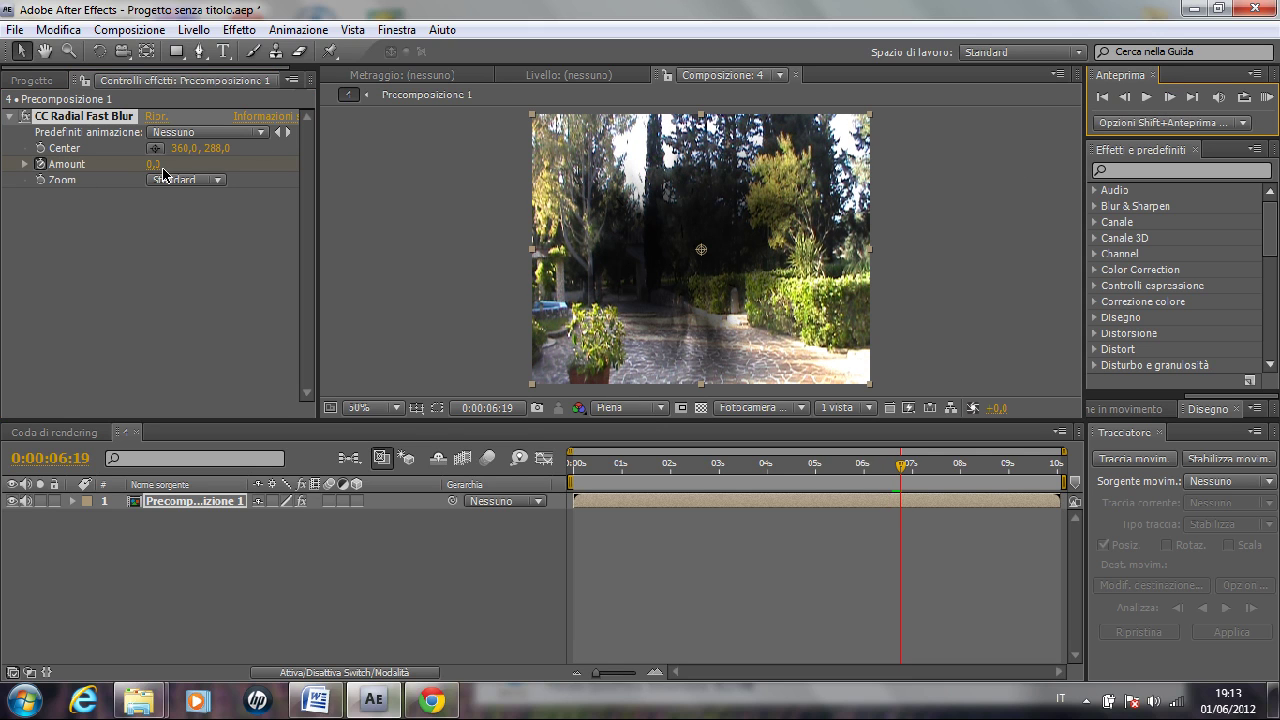
left_click(1126, 97)
left_click(1126, 97)
left_click(1126, 97)
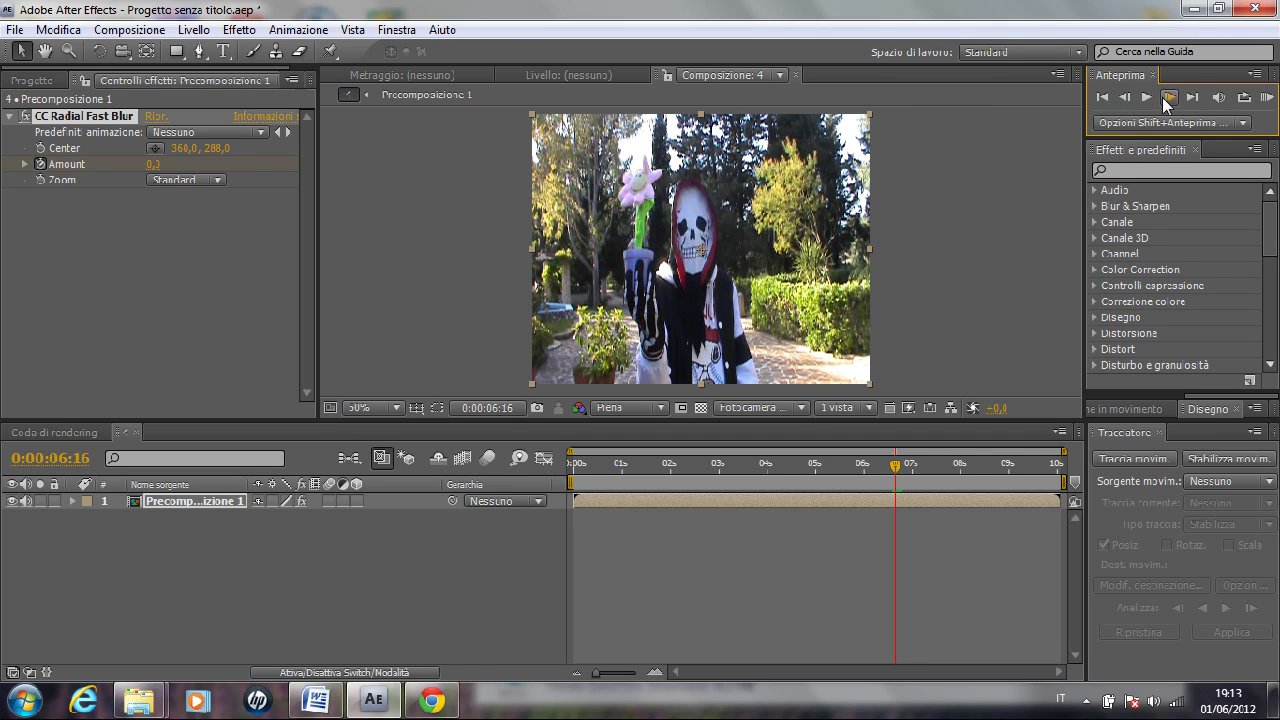
left_click(1163, 97)
left_click(1163, 97)
left_click(1163, 97)
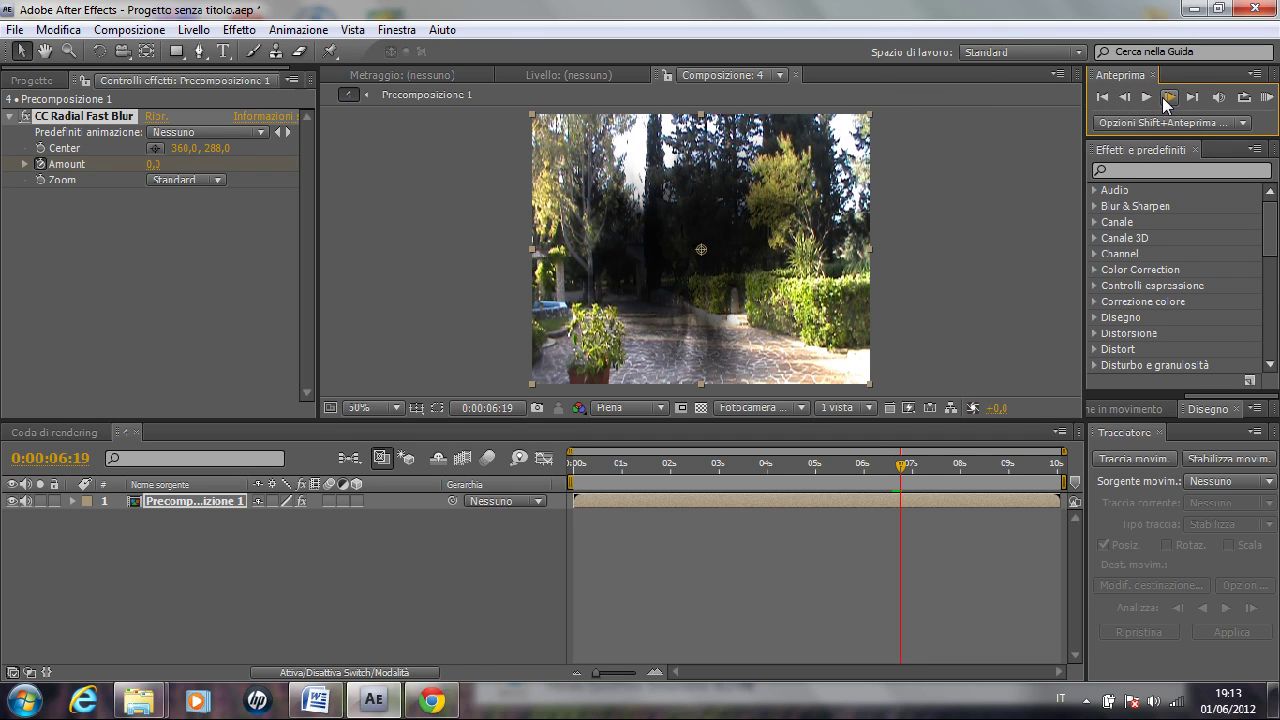
left_click(1126, 97)
left_click(1126, 97)
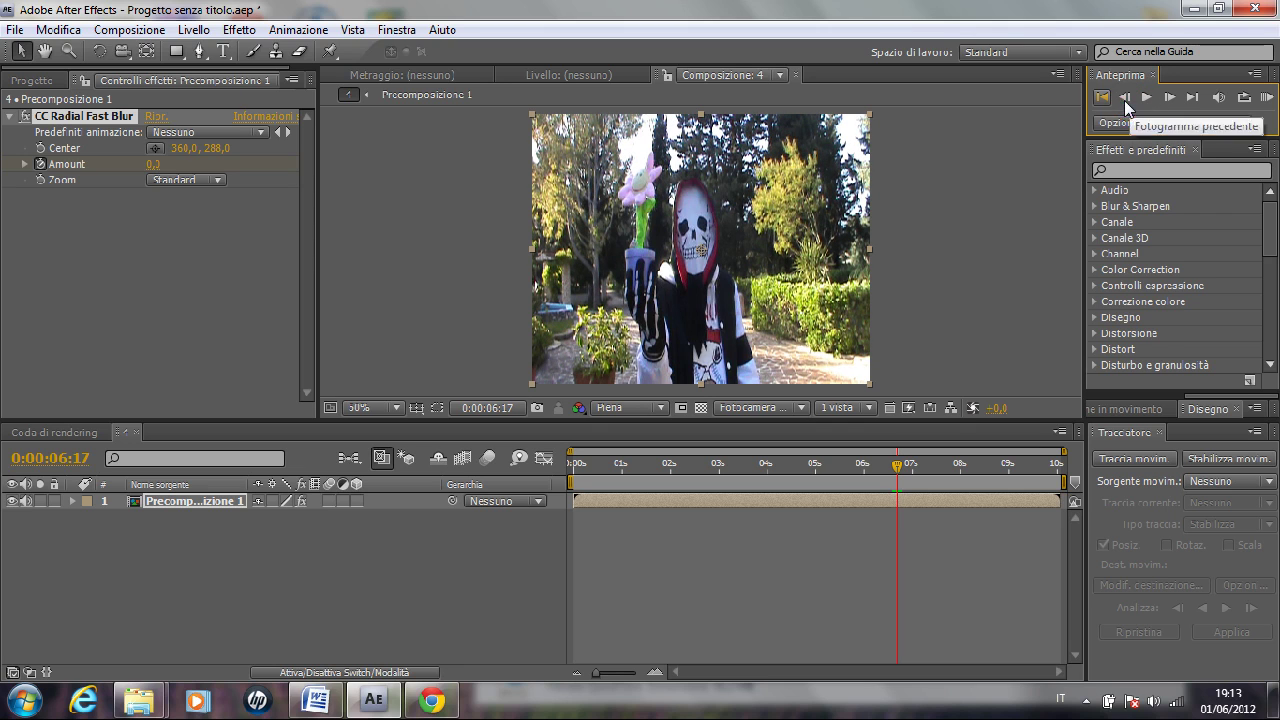
left_click(1168, 97)
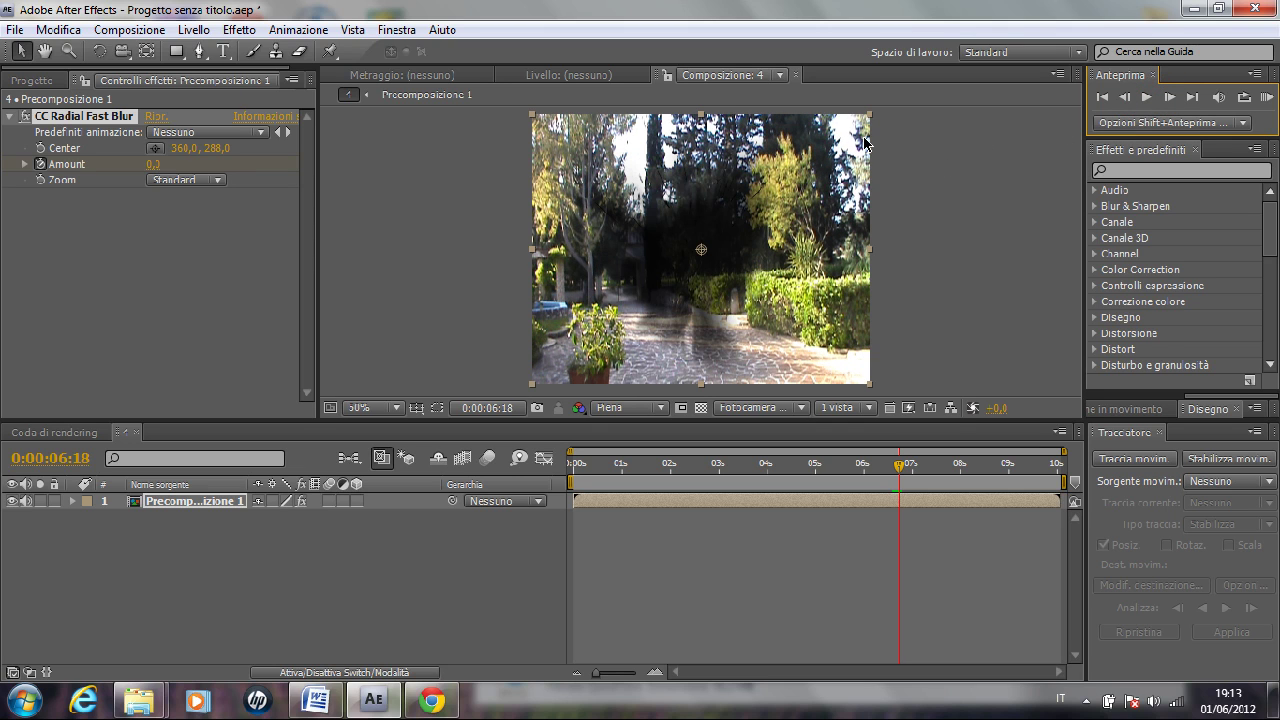
left_click_drag(152, 164, 238, 174)
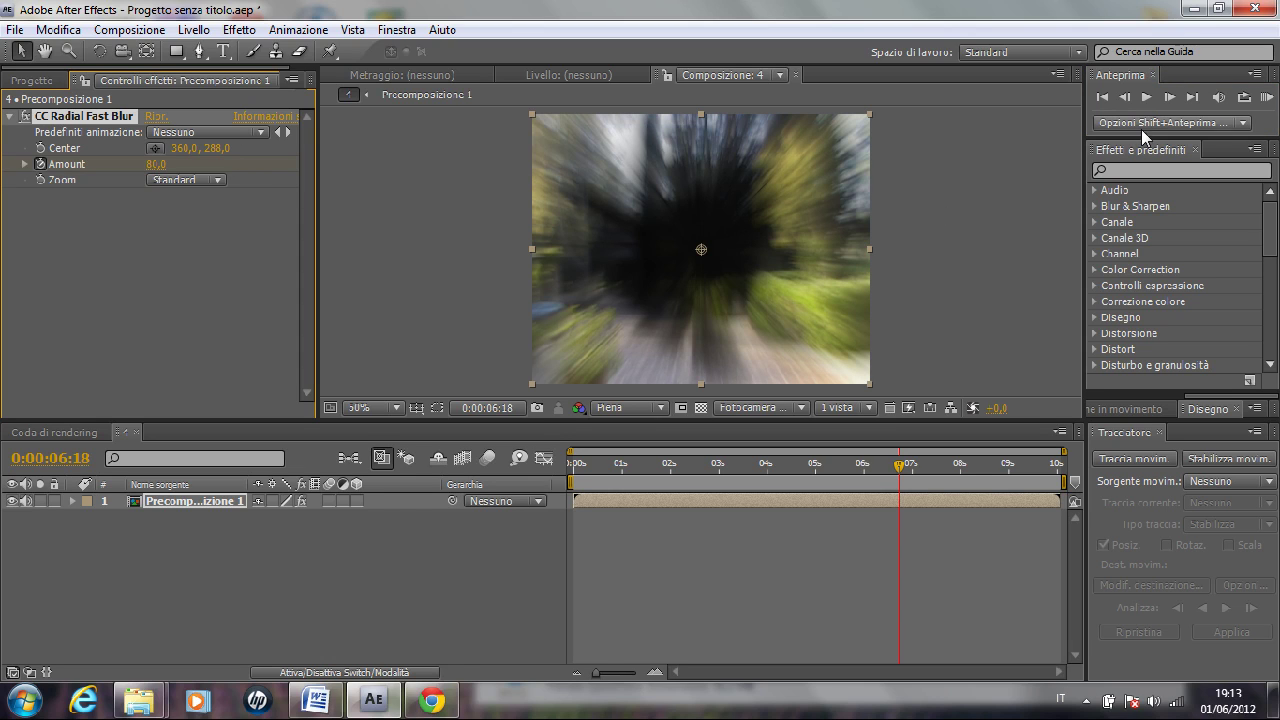
Bring the blur Amount back to 0 at 0:00:06:22, then return to before the burst.
left_click(1168, 97)
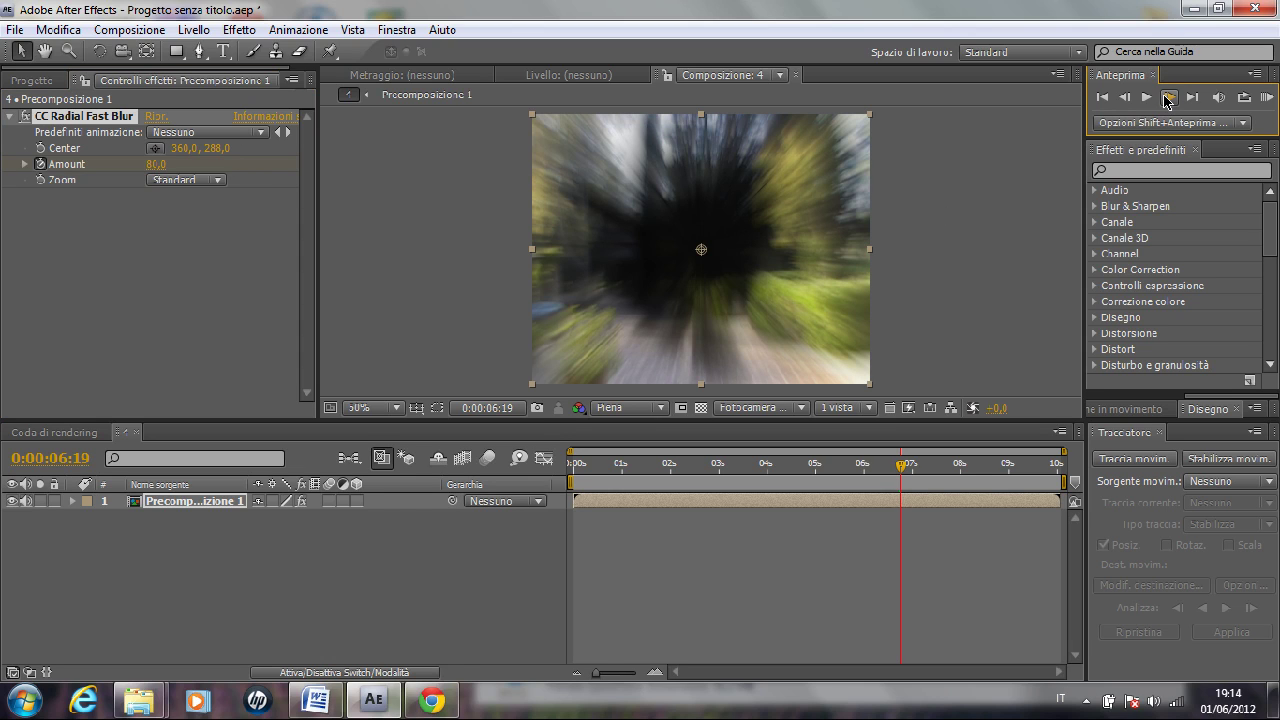
left_click(1168, 98)
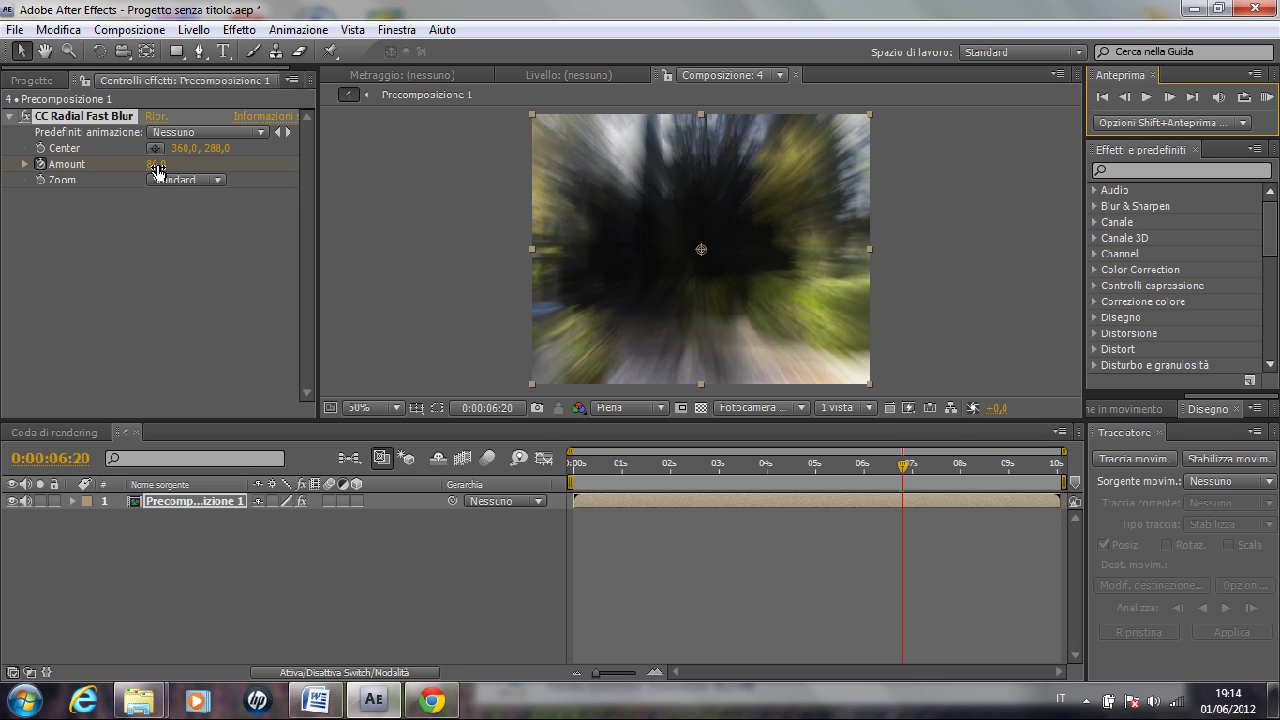
left_click(1166, 99)
left_click(1166, 99)
left_click(157, 165)
type("0")
key("Return")
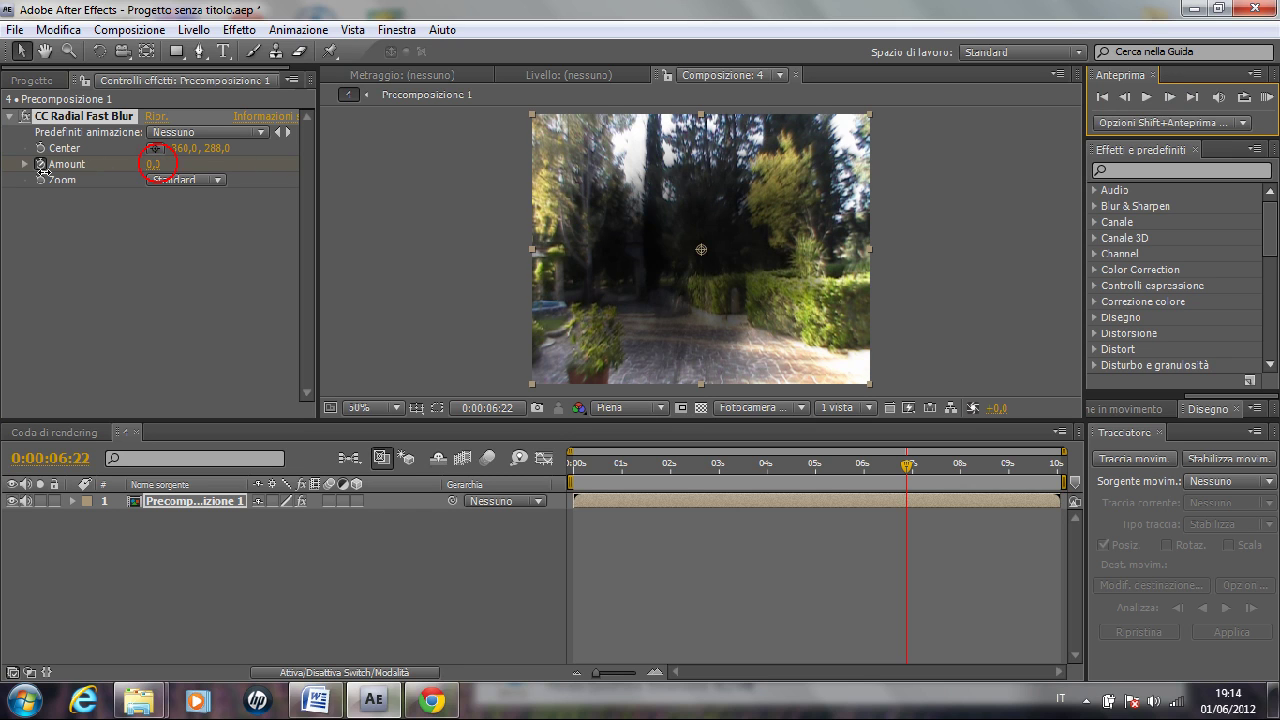
left_click_drag(921, 464, 887, 464)
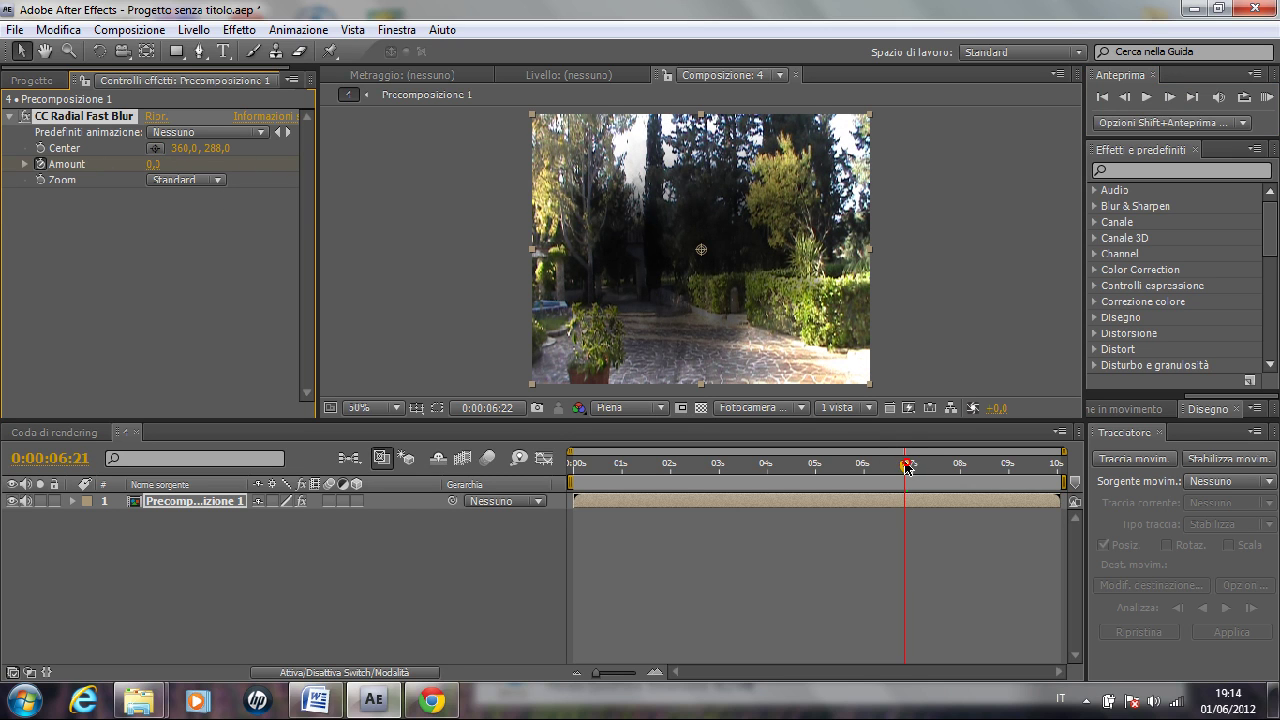
left_click(1145, 97)
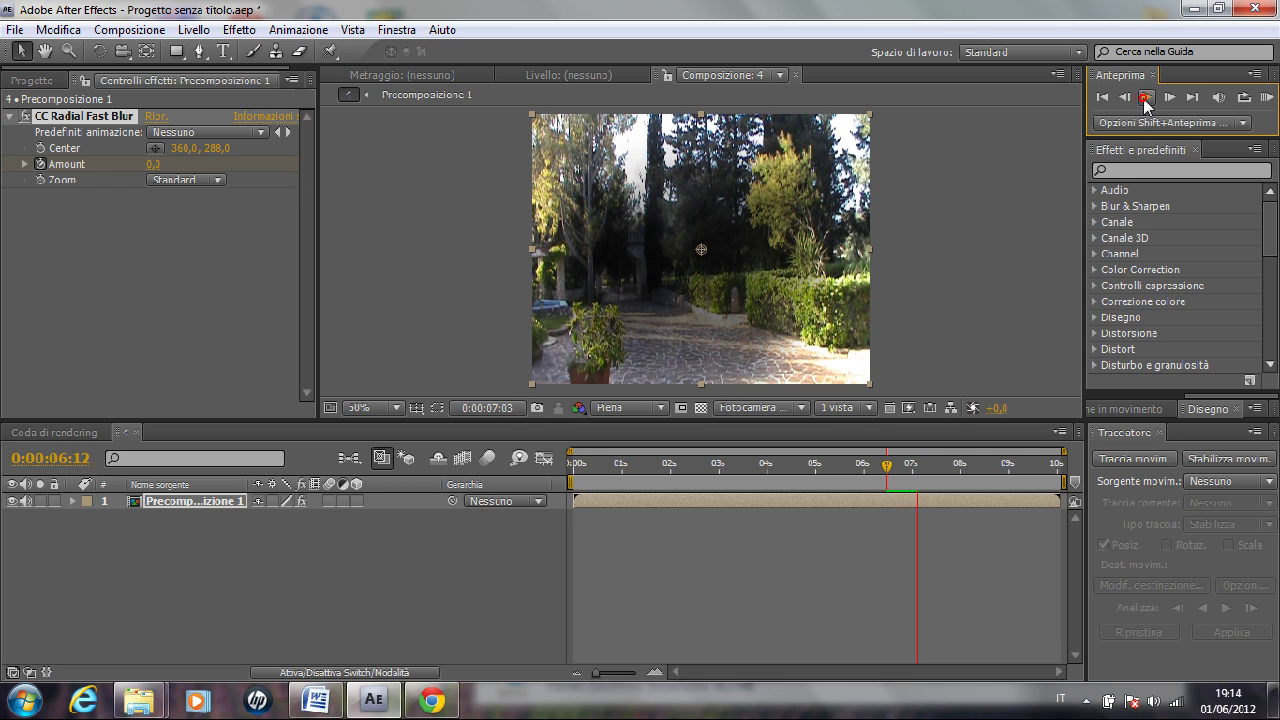
left_click_drag(908, 466, 889, 468)
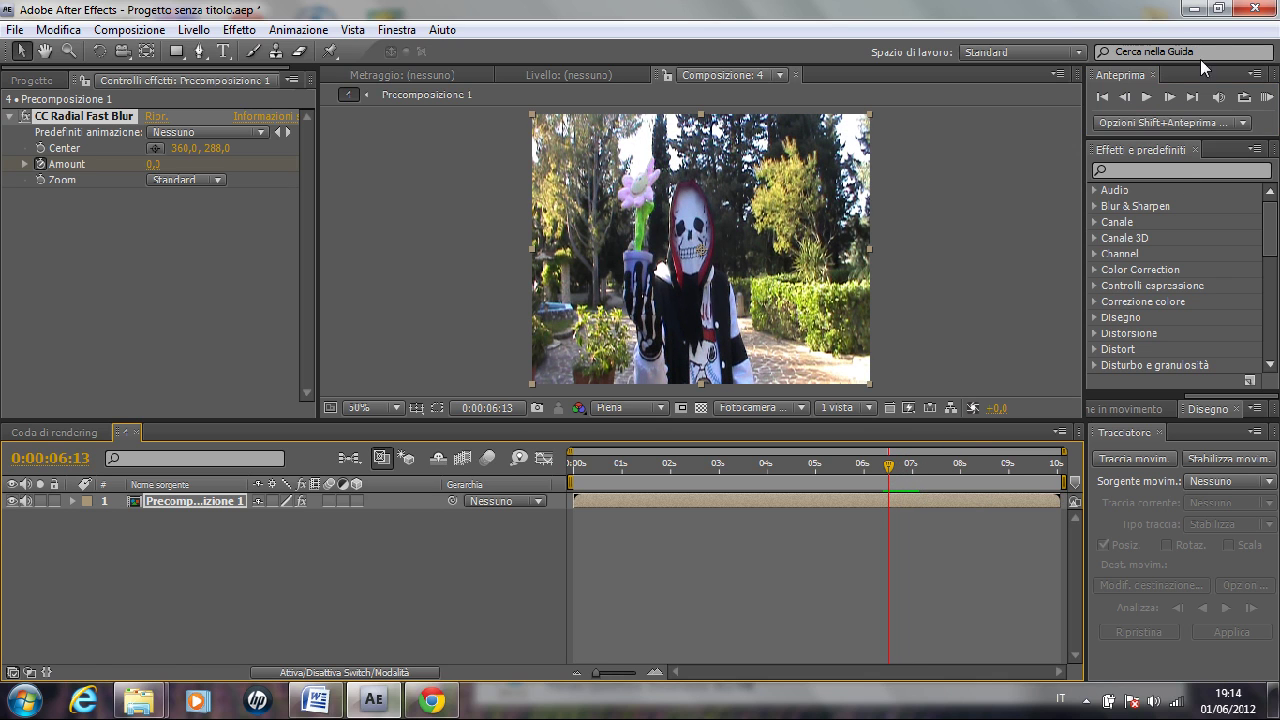
left_click(1146, 97)
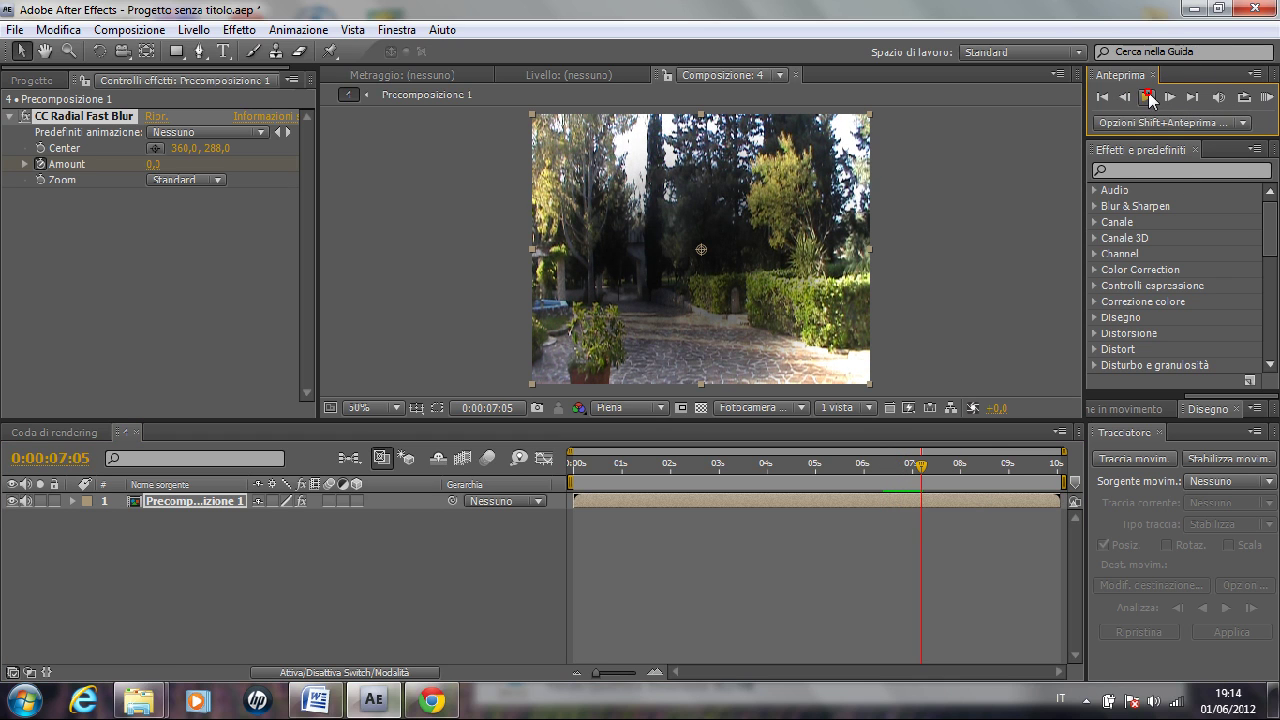
left_click_drag(922, 468, 889, 471)
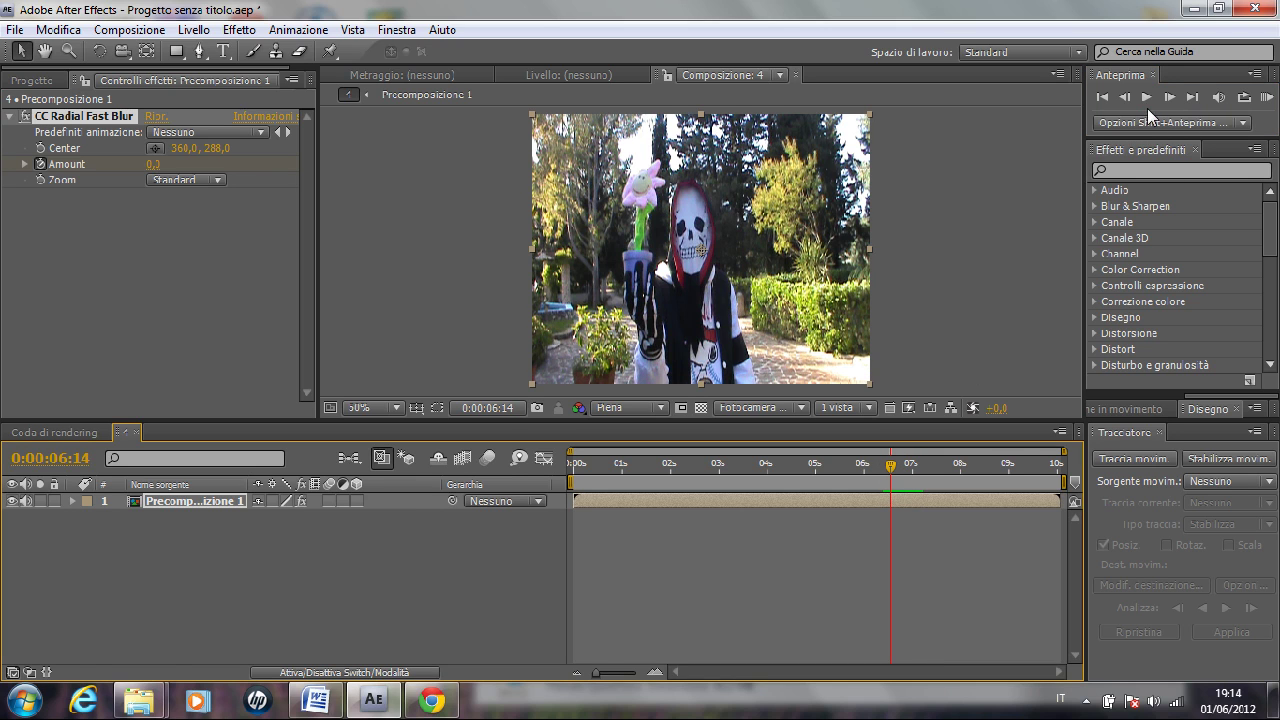
left_click(1147, 99)
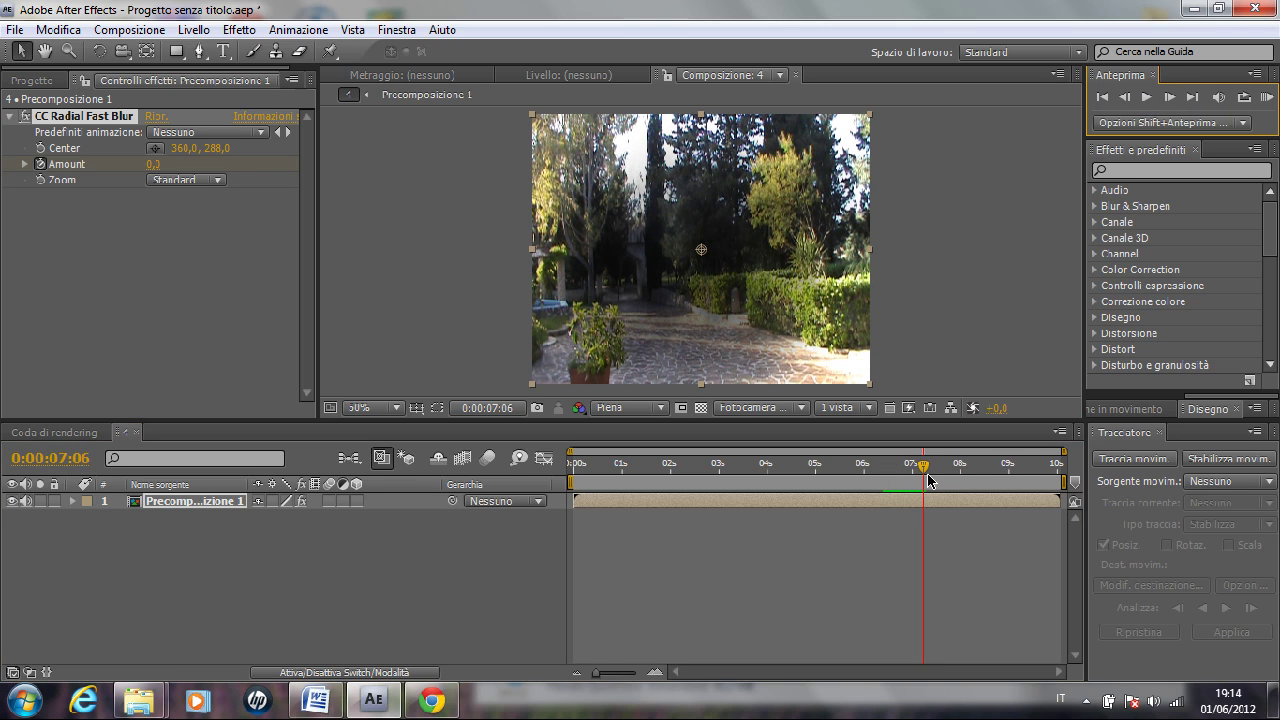
mouse_move(922, 472)
left_mouse_down()
mouse_move(871, 470)
mouse_move(908, 470)
mouse_move(887, 472)
left_mouse_up()
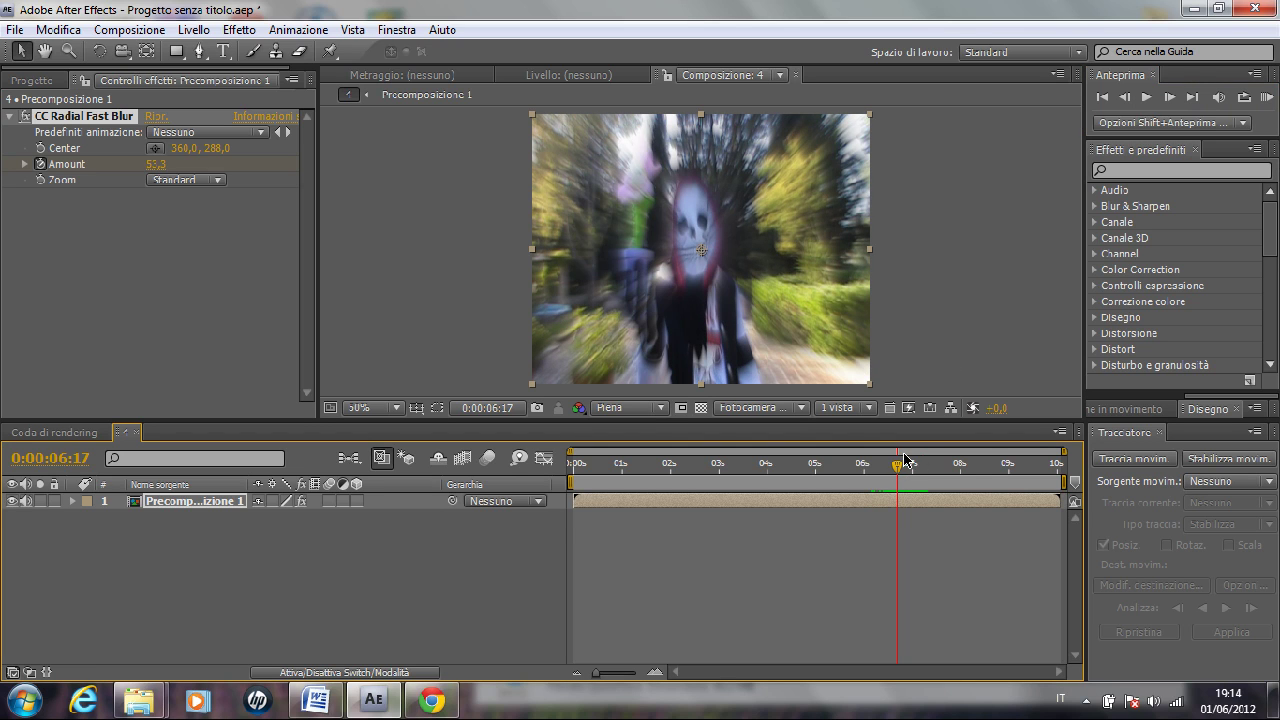
left_click_drag(897, 472, 881, 470)
left_click(1147, 97)
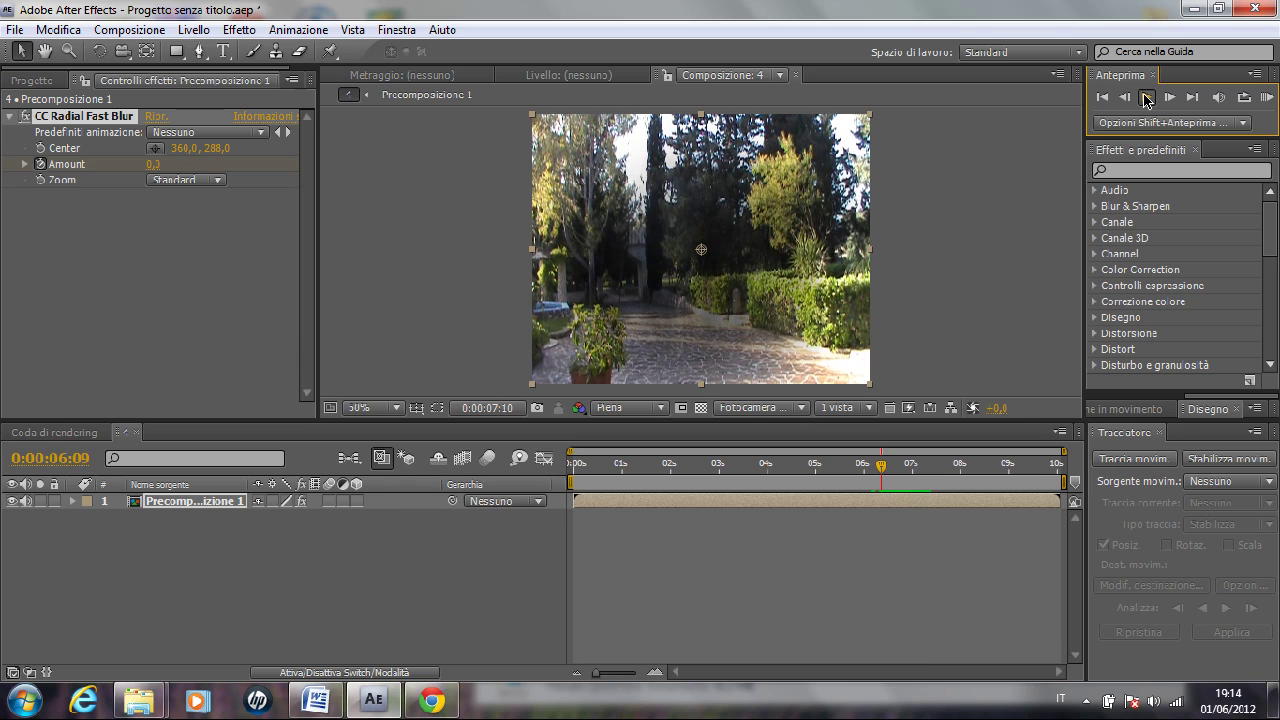
left_click(1147, 97)
left_click_drag(932, 470, 910, 470)
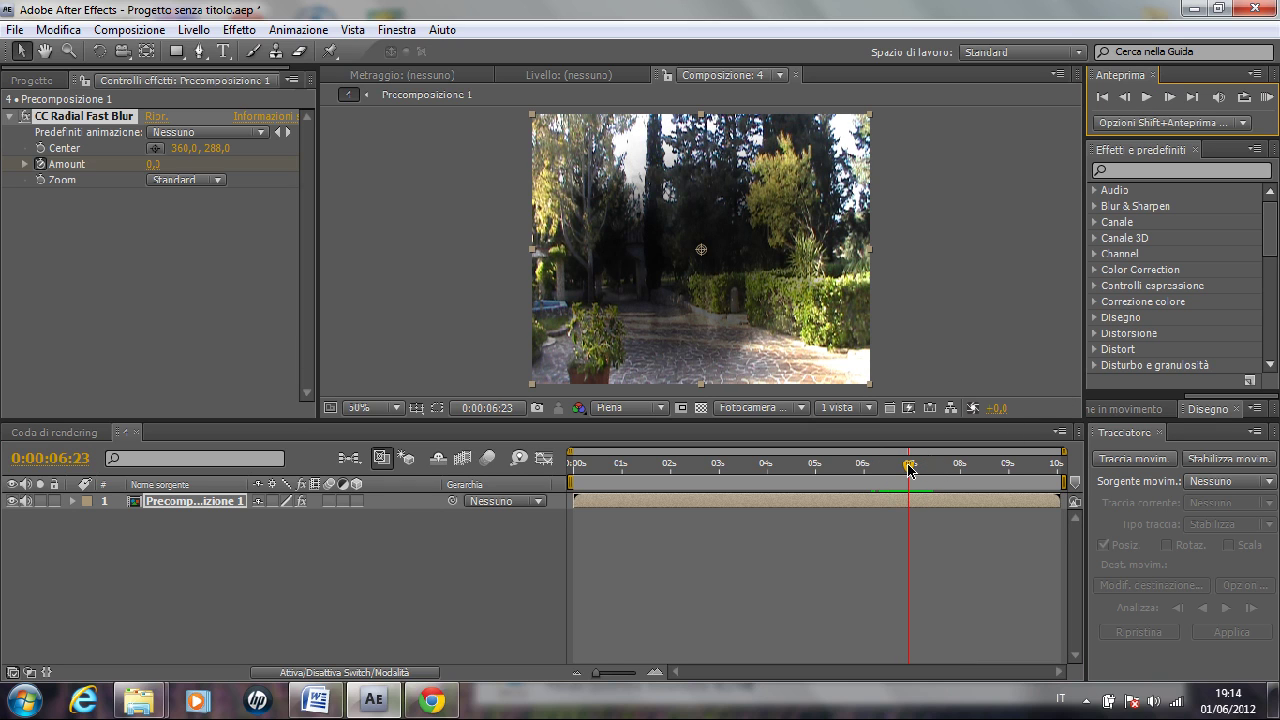
left_click_drag(910, 469, 891, 466)
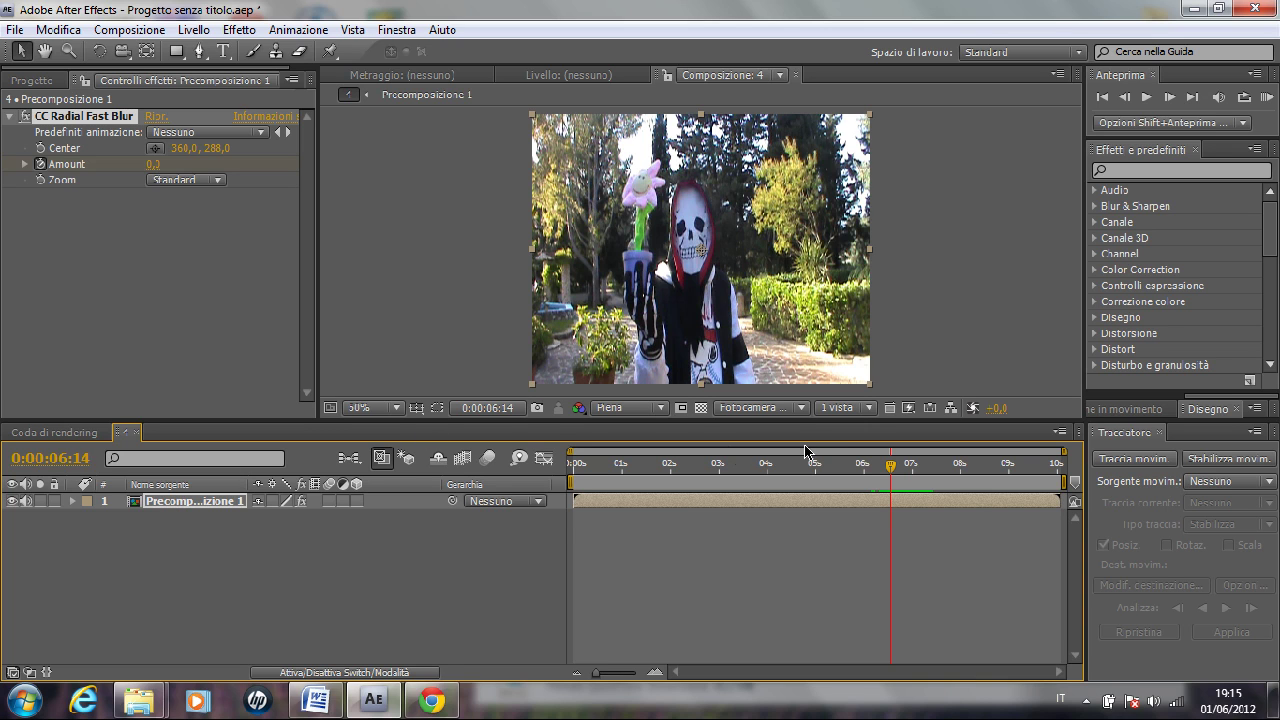
mouse_move(891, 470)
left_mouse_down()
mouse_move(845, 480)
mouse_move(856, 423)
left_mouse_up()
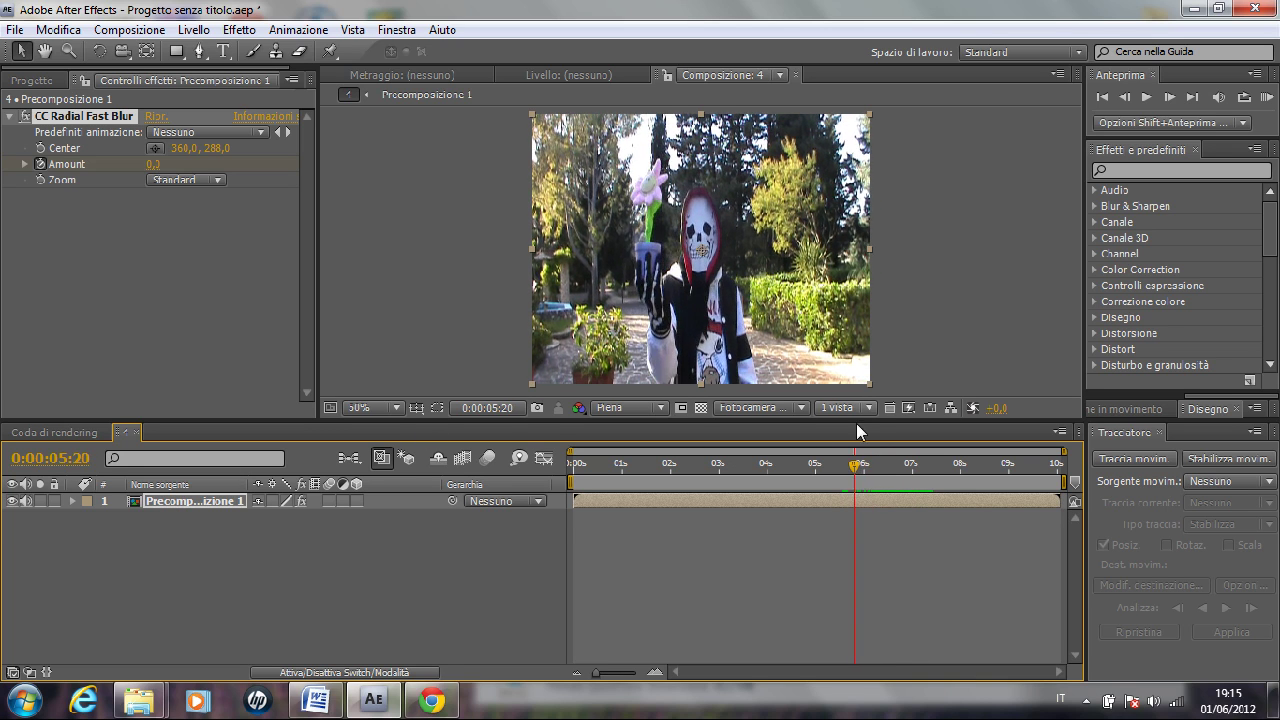
left_click(1145, 98)
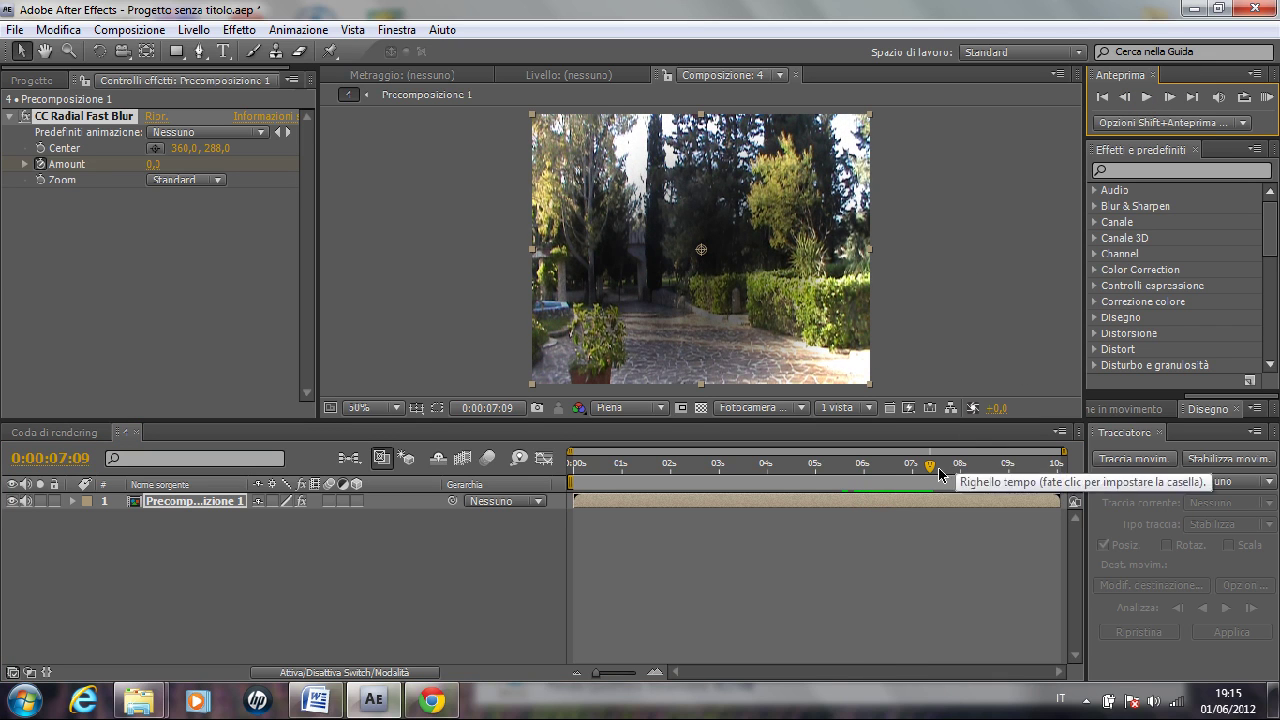
left_click_drag(925, 466, 872, 479)
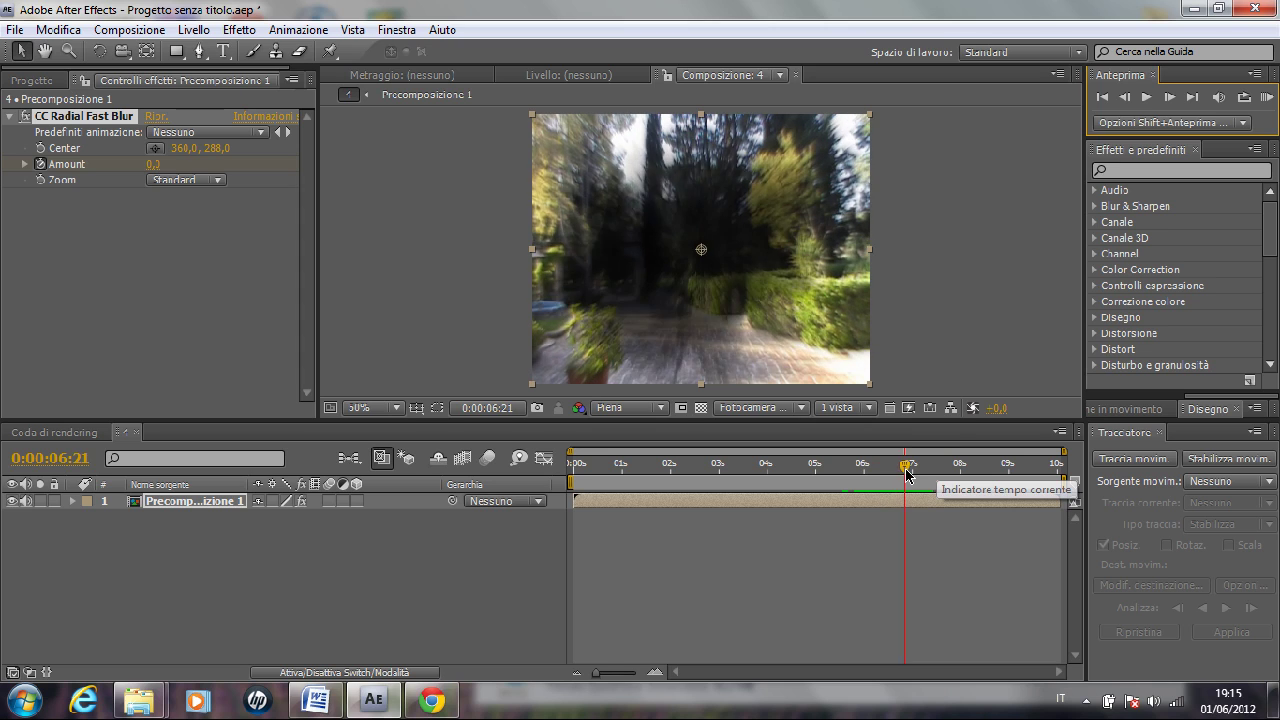
left_click(1146, 99)
left_click(1146, 99)
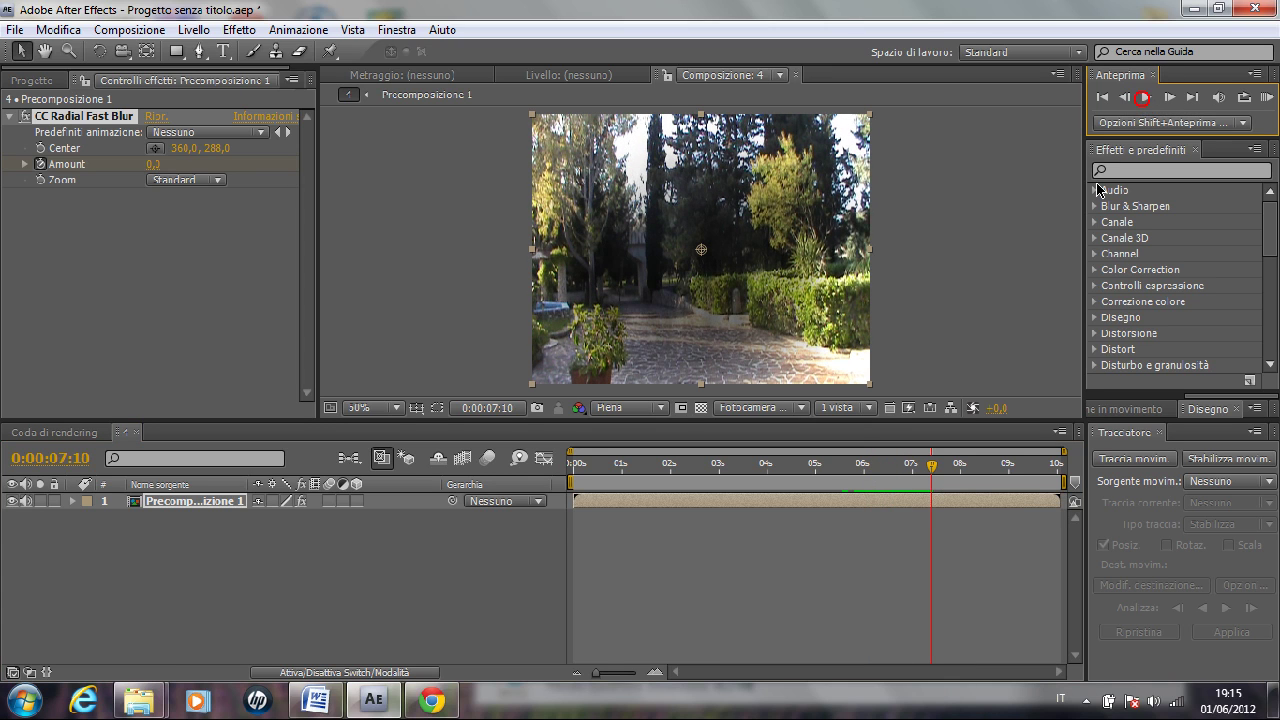
left_click_drag(932, 471, 871, 470)
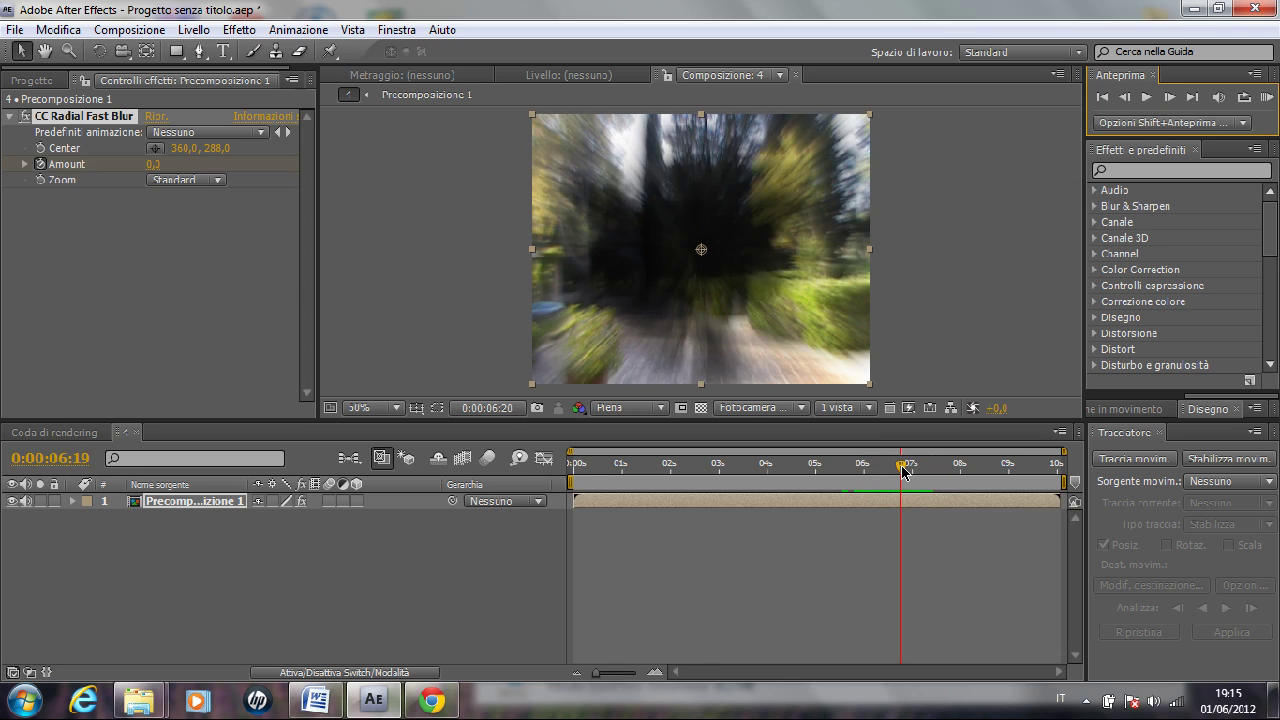